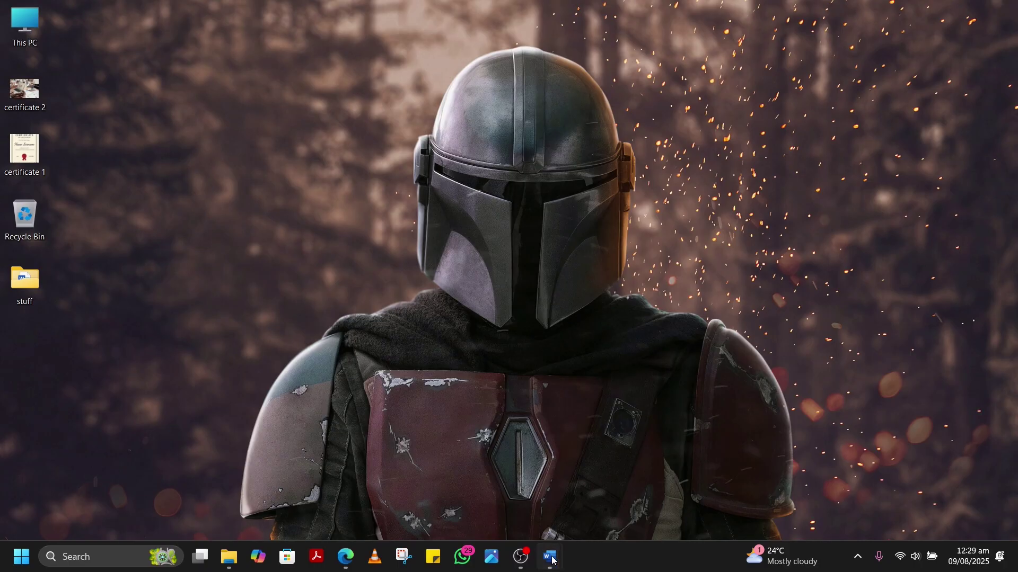
- Switch to the blank Word document and write "This is an example" on the first line
mouse_move(550, 556)
click(581, 496)
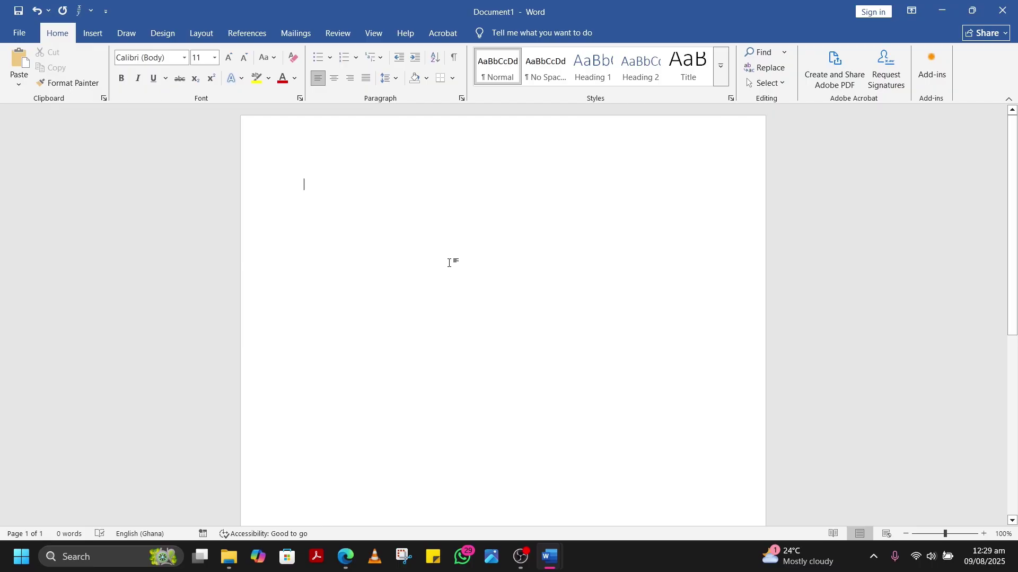
text(This is )
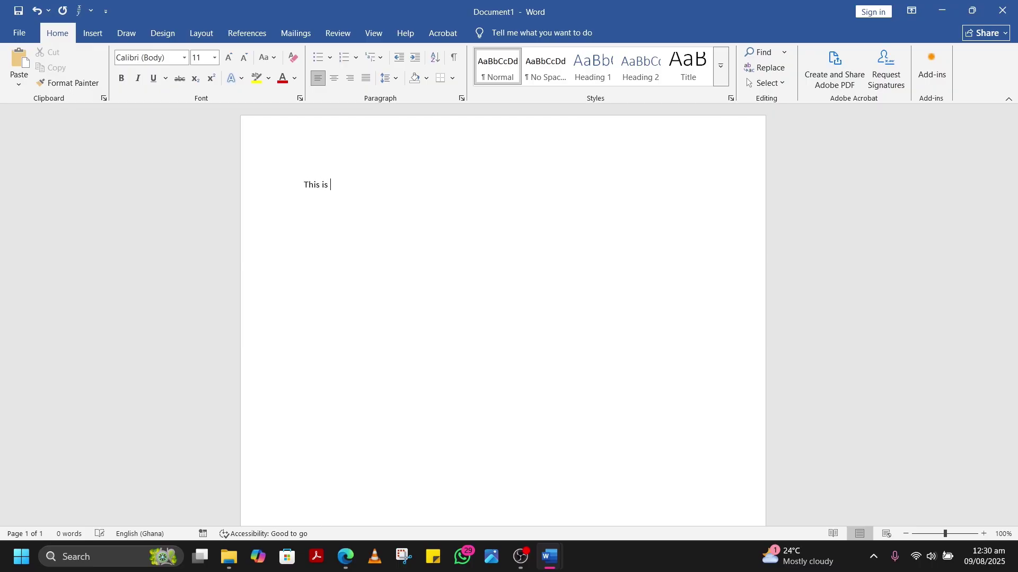
text(an example)
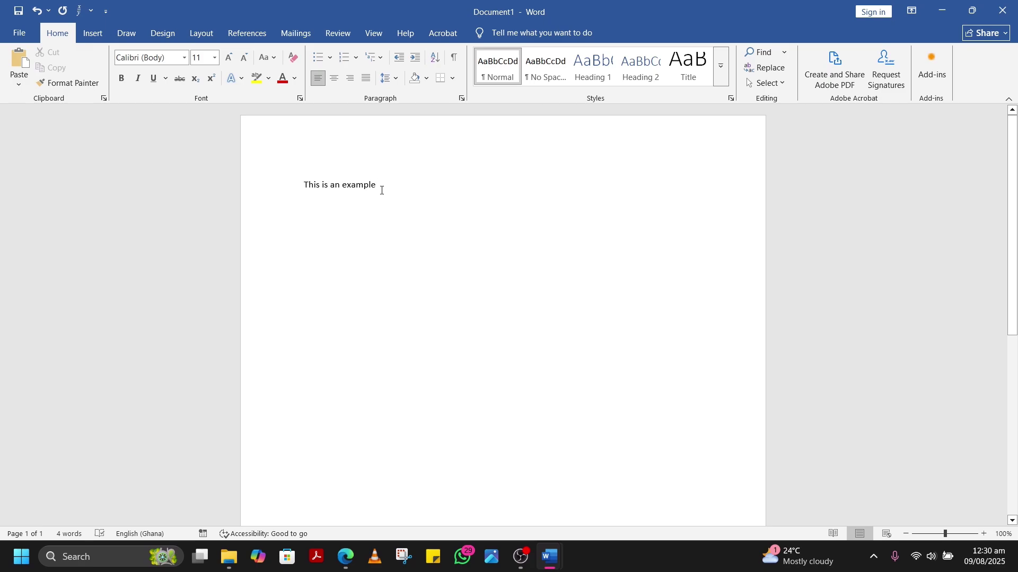
- Start inserting a hyperlink on the word "example", ready for its web address
drag(381, 190, 357, 189)
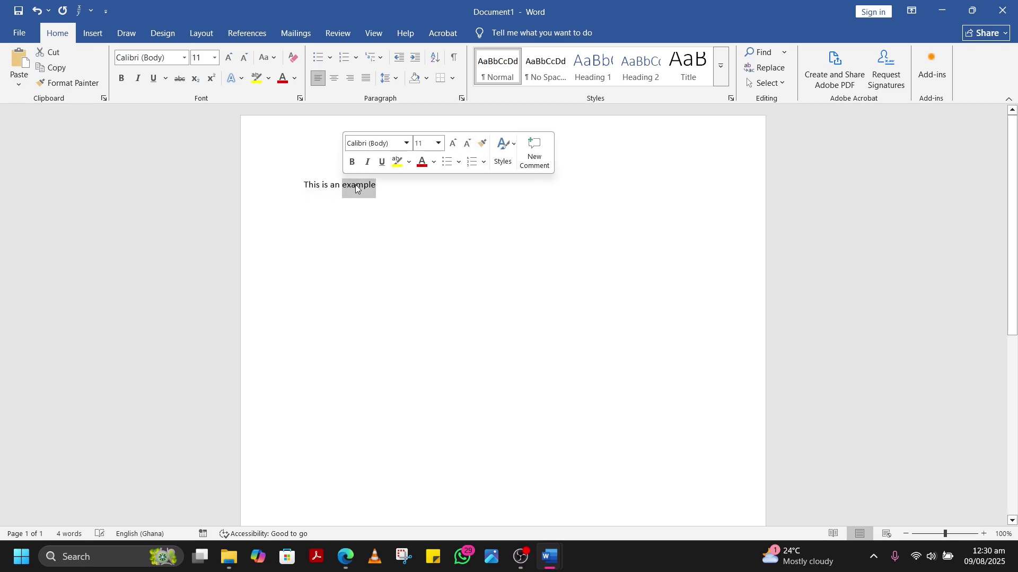
right_click(356, 189)
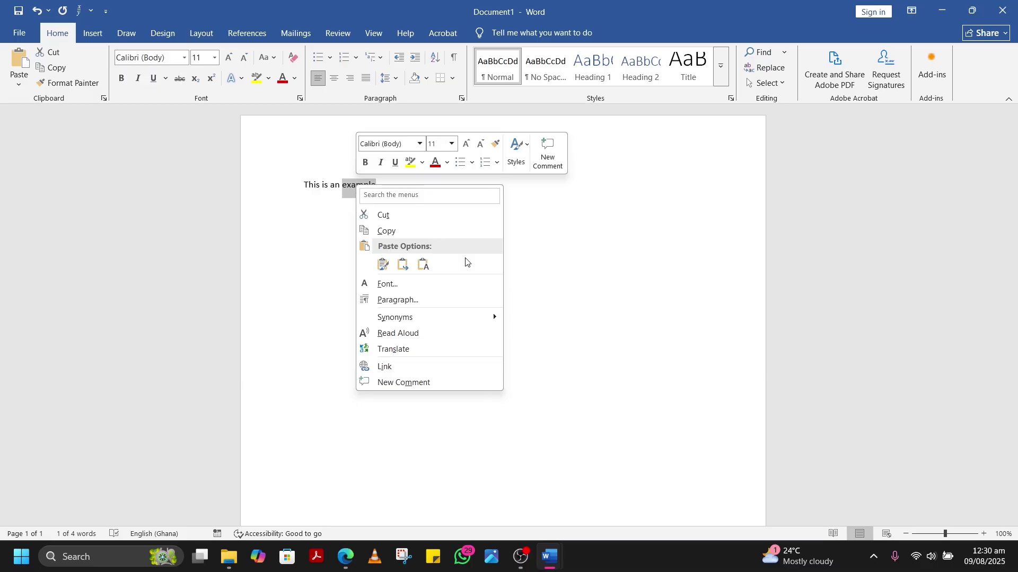
click(453, 366)
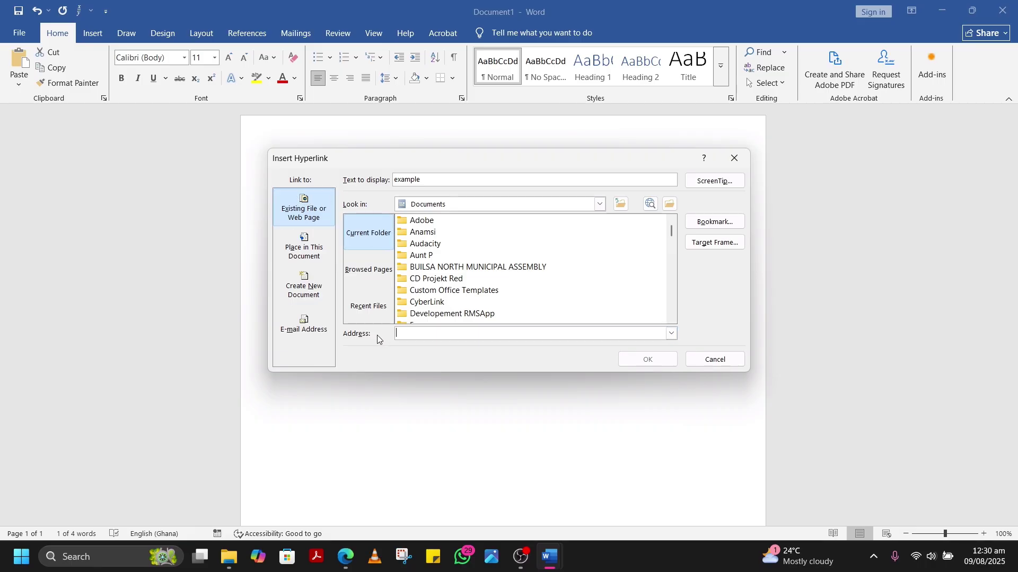
click(430, 334)
- Switch to Edge, search Google for "bulls" and open the Chicago Bulls Wikipedia article
click(345, 556)
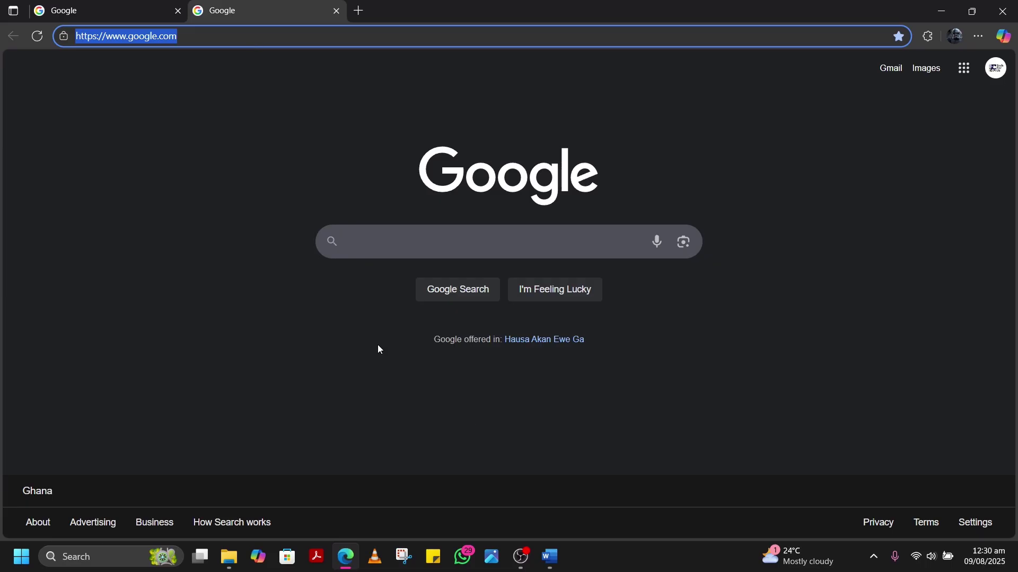
click(484, 243)
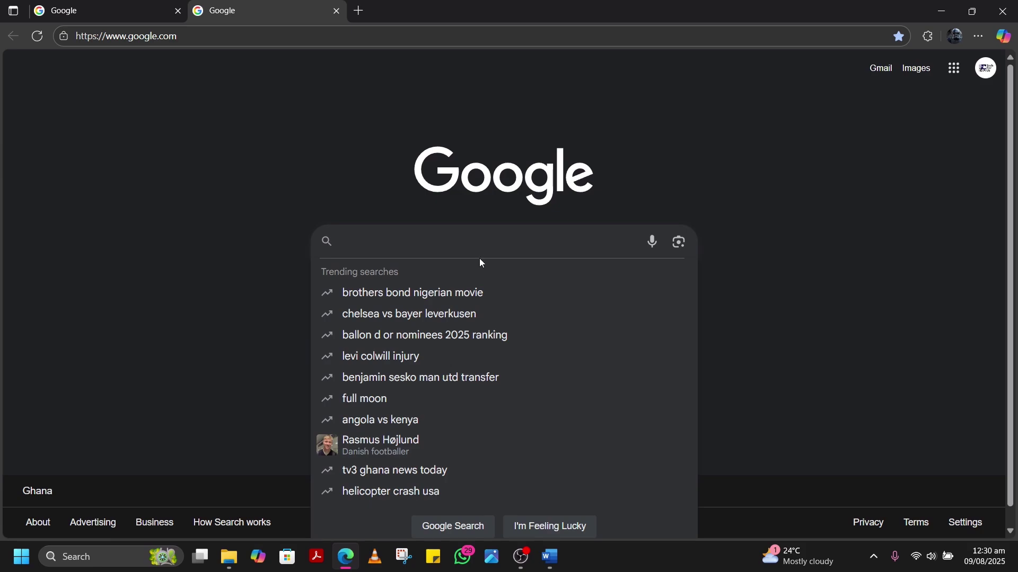
text(bulls)
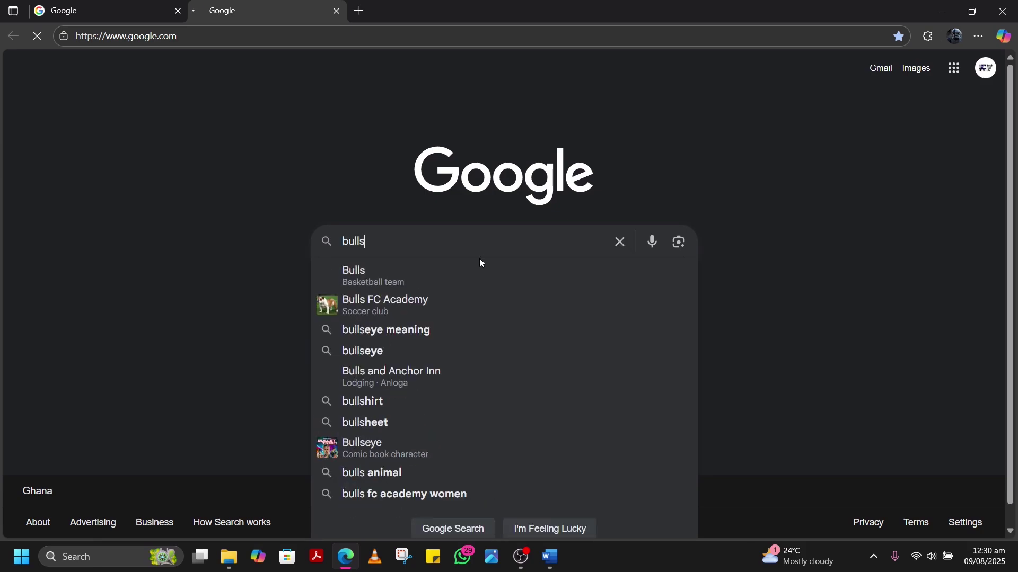
key(Return)
scroll(252, 245, down, 12)
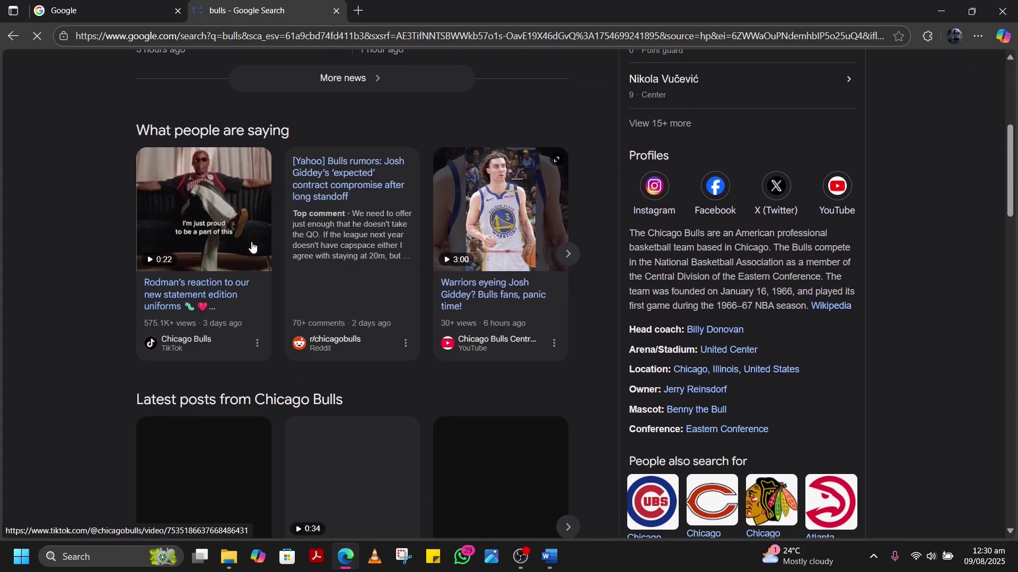
scroll(252, 245, down, 2)
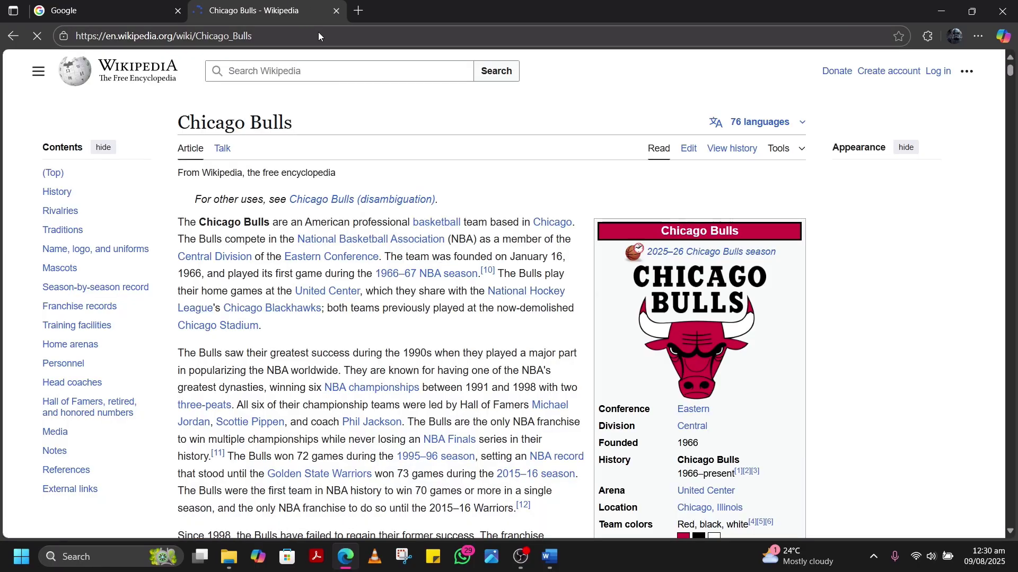
- Copy the web address of the Chicago Bulls Wikipedia article
click(322, 37)
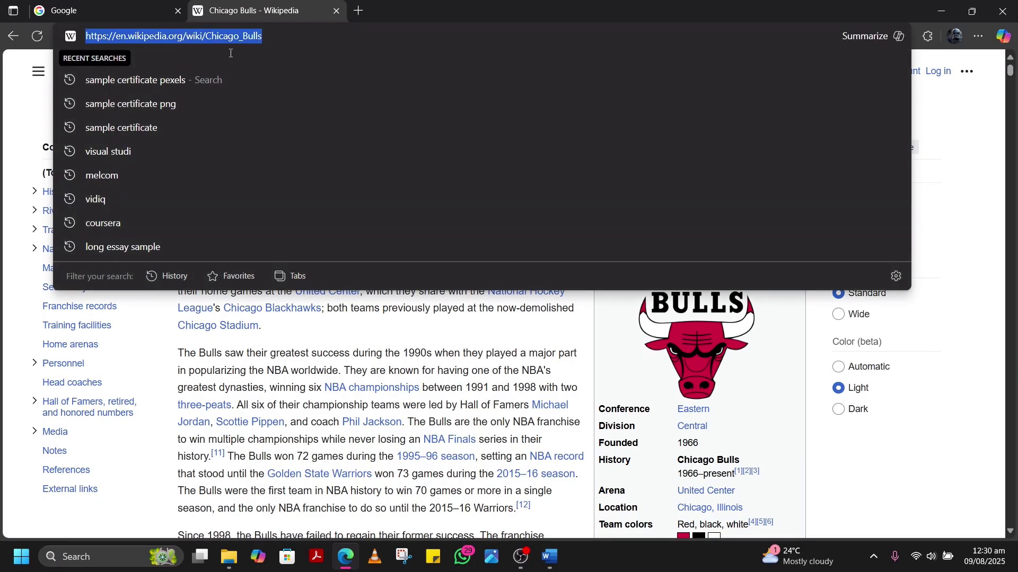
right_click(183, 39)
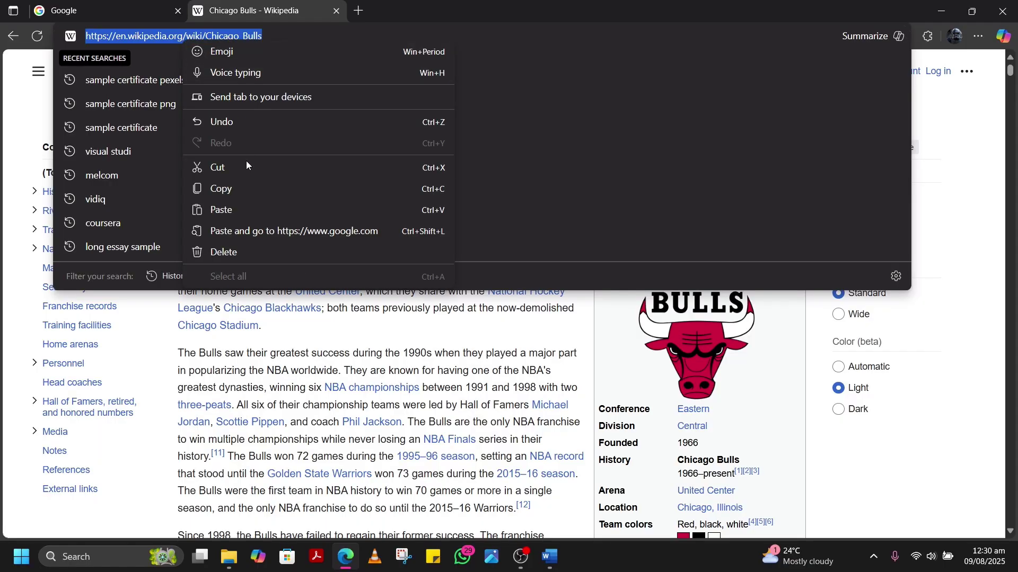
click(246, 189)
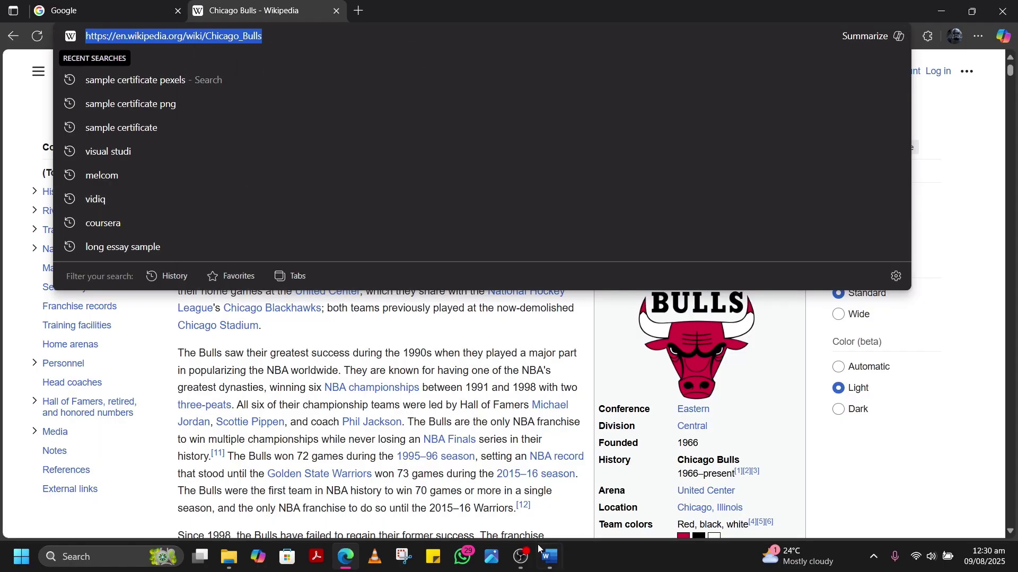
mouse_move(563, 561)
click(569, 506)
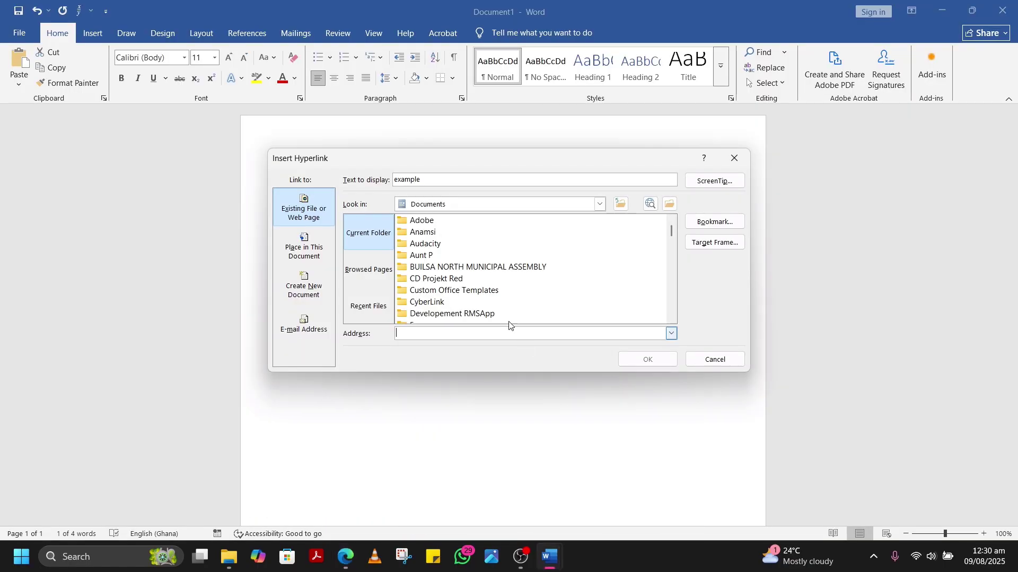
right_click(423, 333)
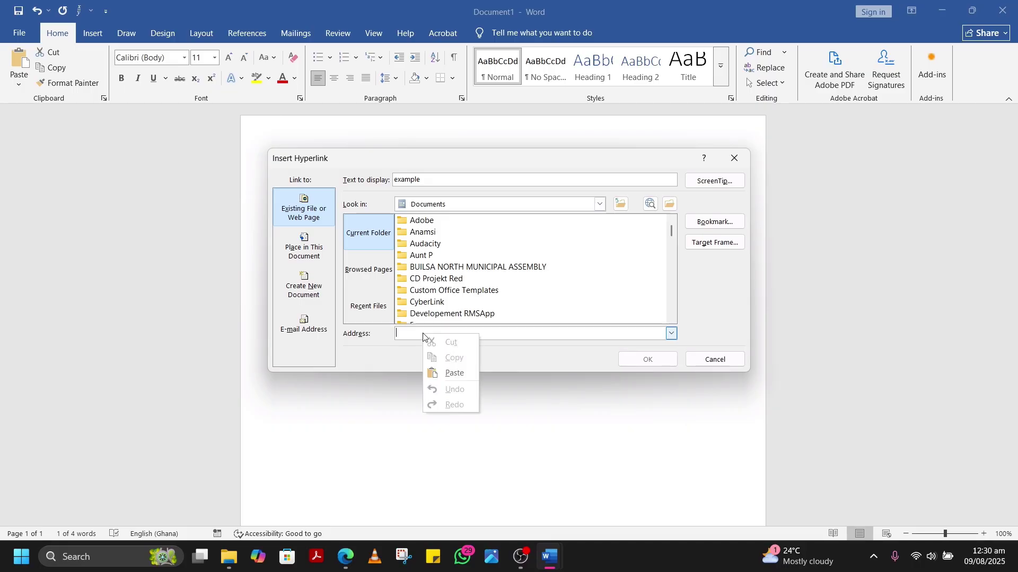
click(453, 374)
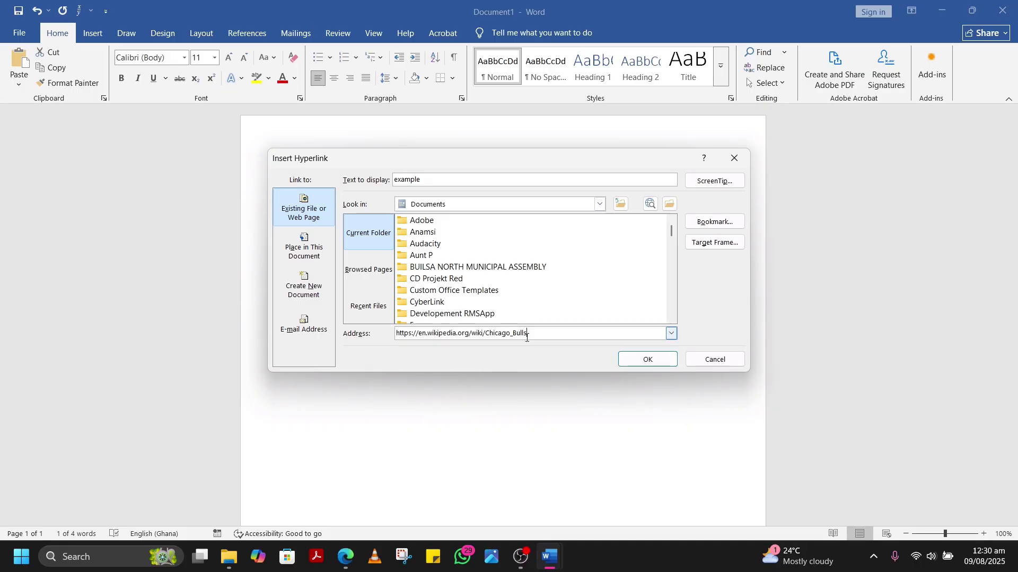
click(646, 359)
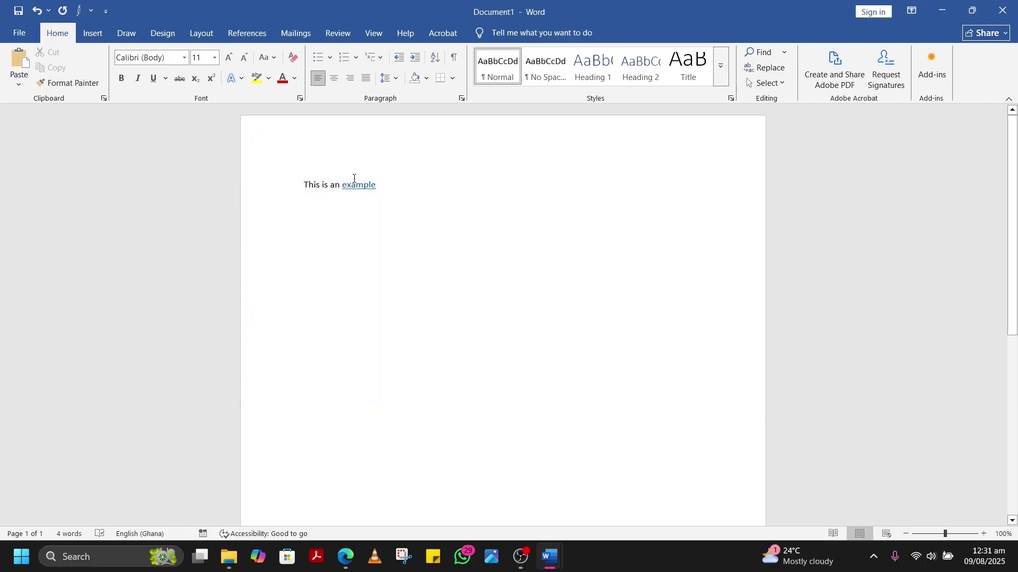
- Paste the copied address as plain text on a new line below the sentence, and remove it along with the line
mouse_move(354, 181)
key(Return)
right_click(308, 205)
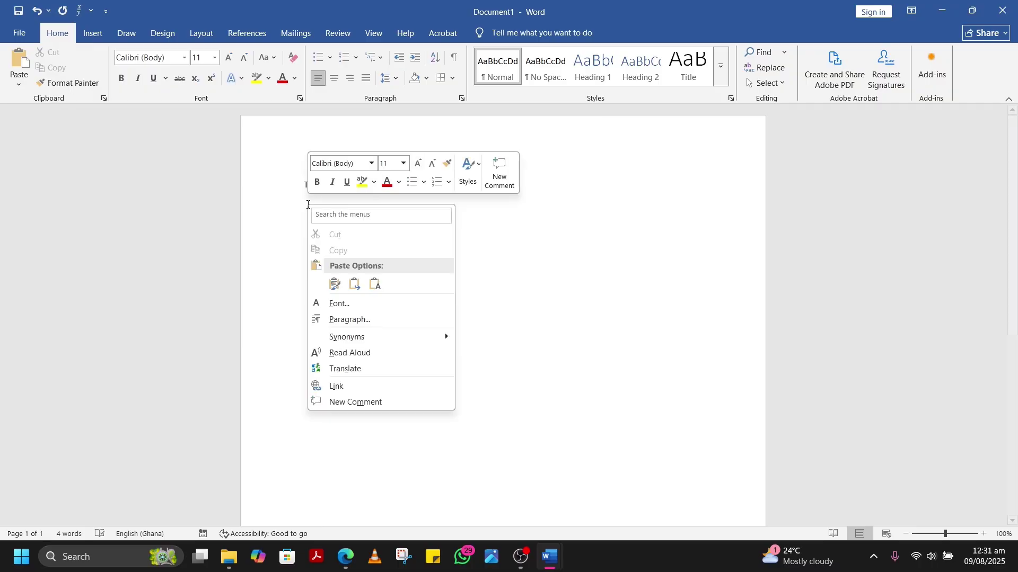
click(374, 285)
click(267, 214)
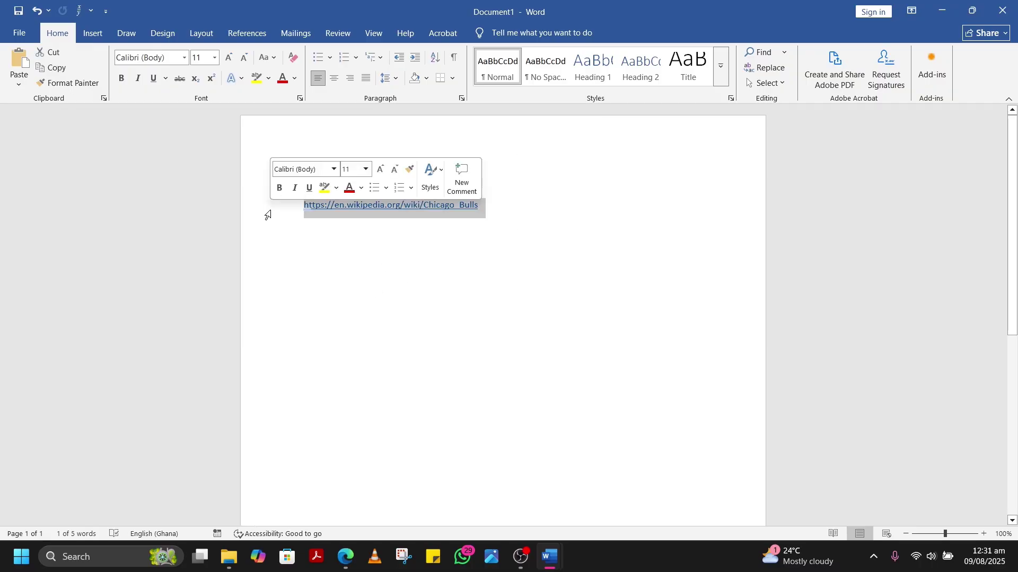
key(Delete)
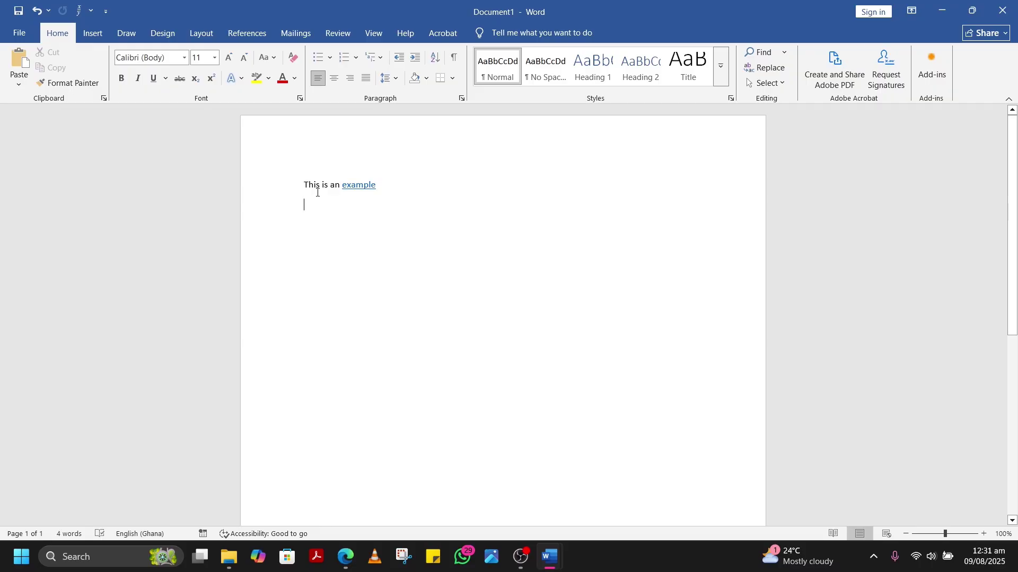
key(BackSpace)
- Follow the "example" hyperlink to test it, and return to the document
ctrl+click(359, 185)
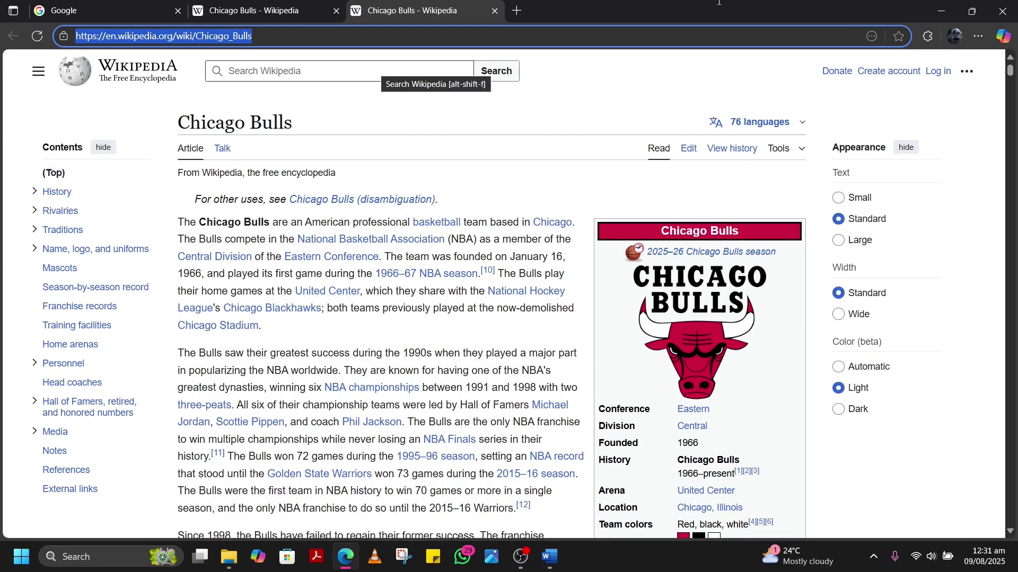
click(941, 11)
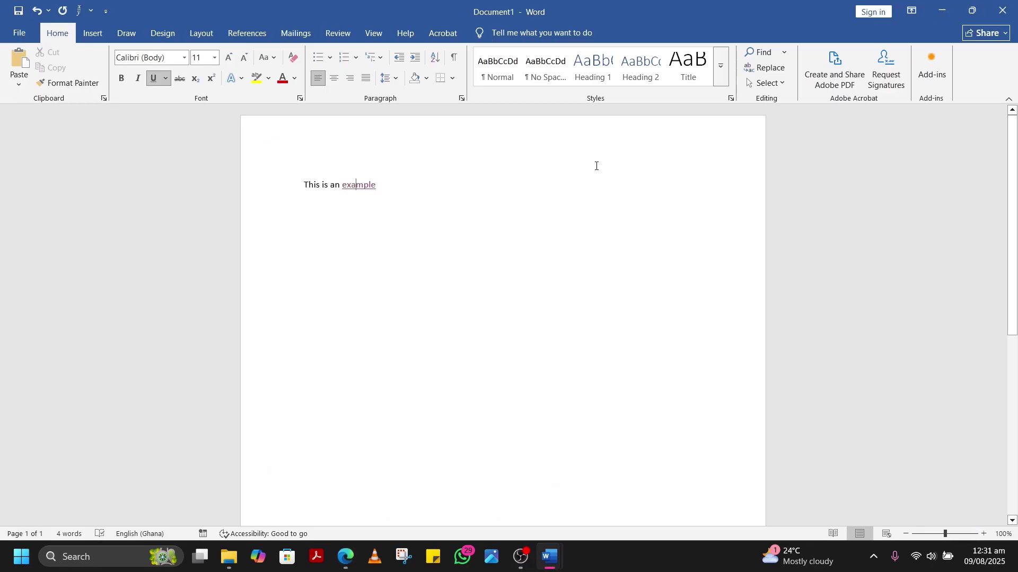
click(467, 186)
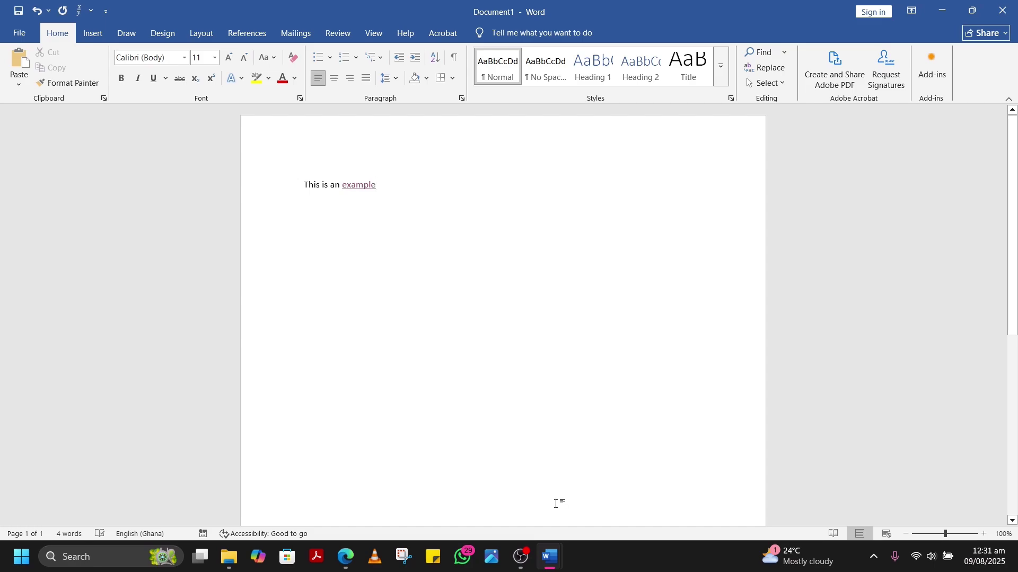
- Switch to the sample_resume (1) document and review it down to the Links to Certificates section
click(550, 563)
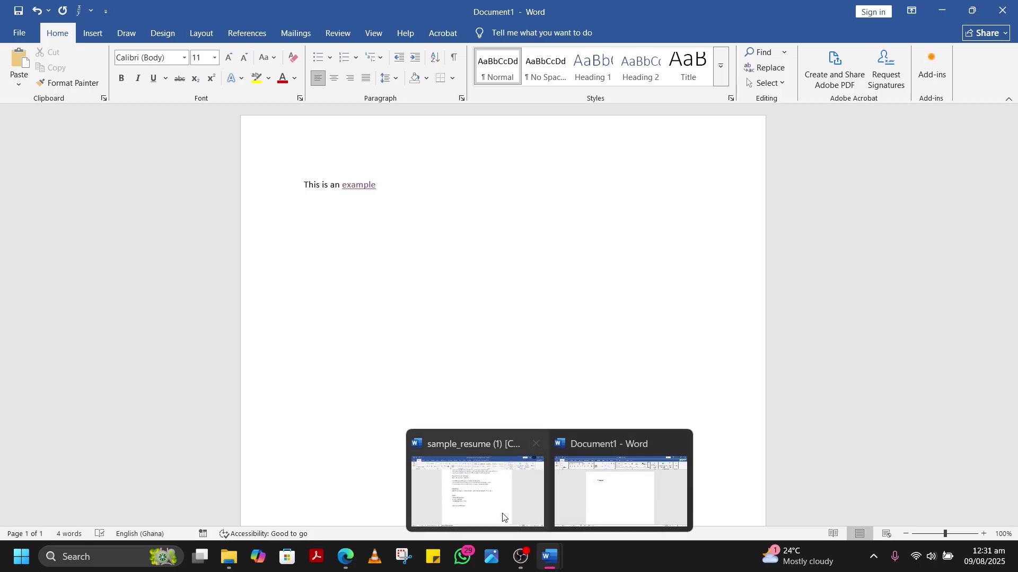
click(490, 507)
scroll(511, 268, up, 5)
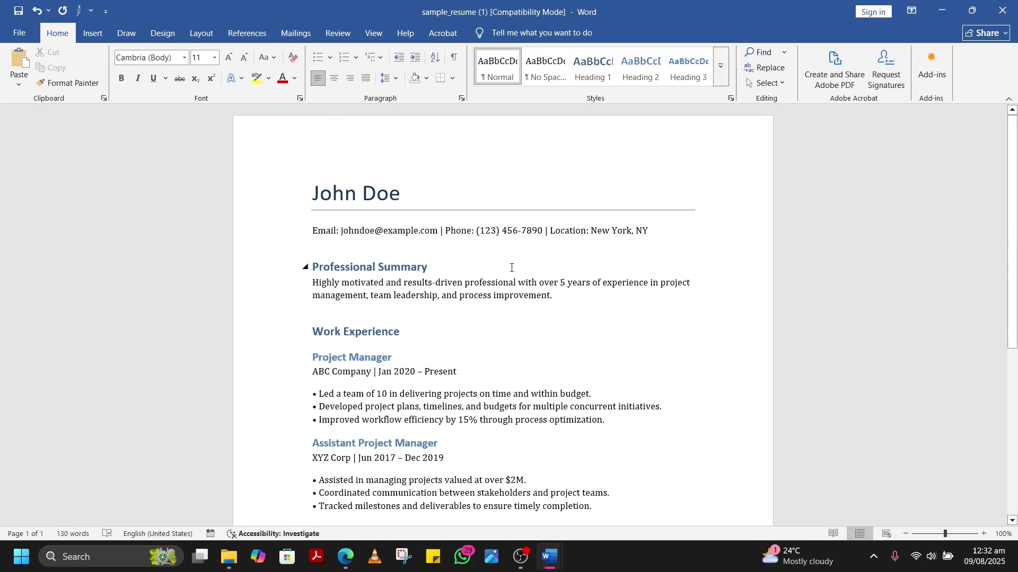
scroll(512, 267, down, 3)
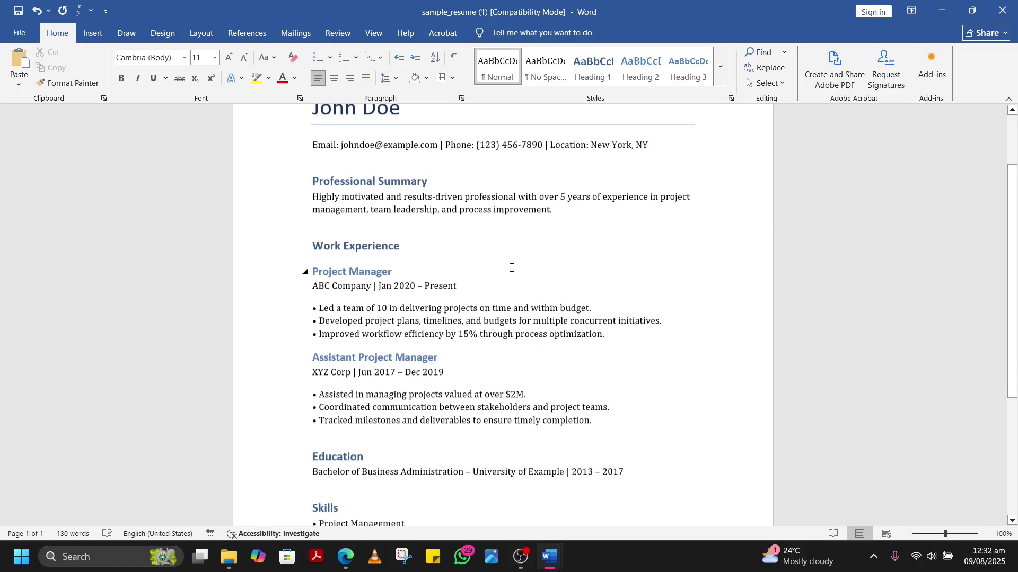
scroll(512, 268, up, 3)
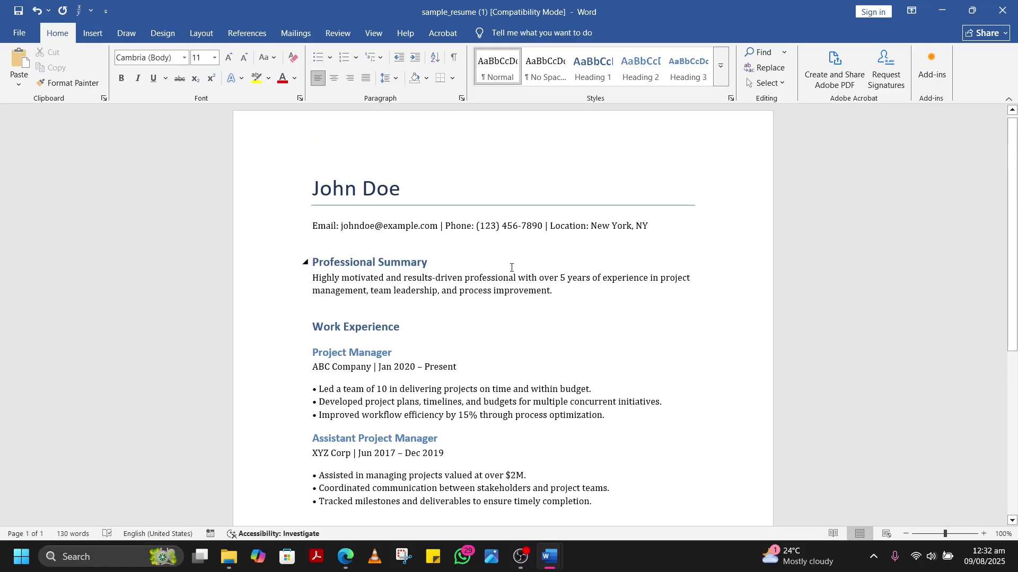
scroll(512, 268, down, 12)
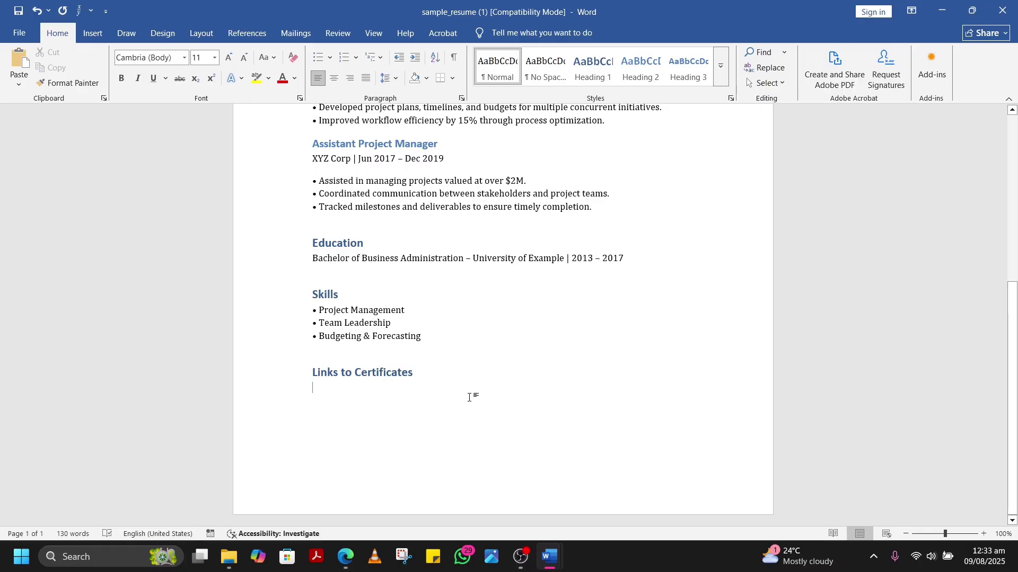
- Switch to Edge and open drive.google.com in the current tab
click(350, 556)
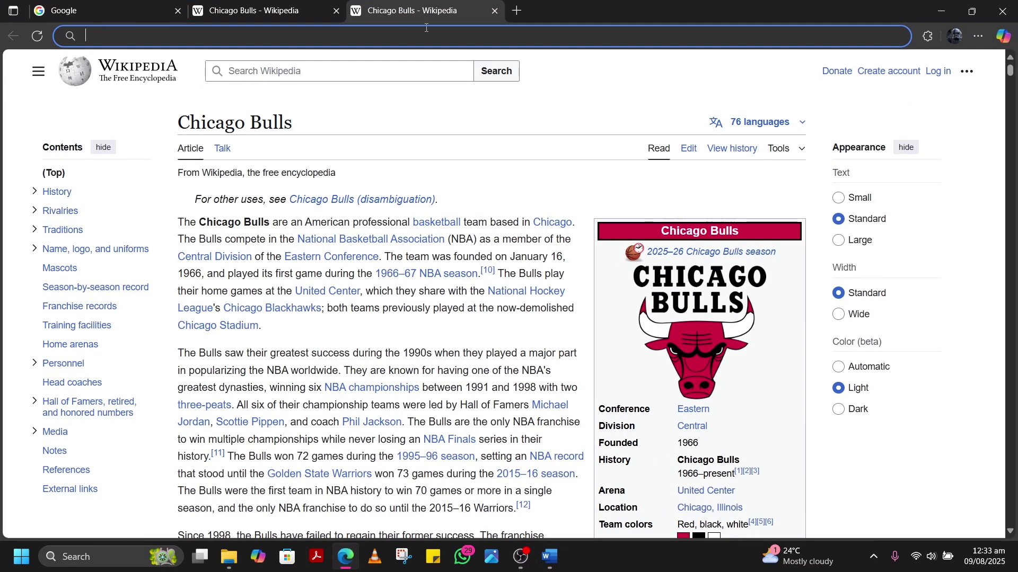
text(drive.)
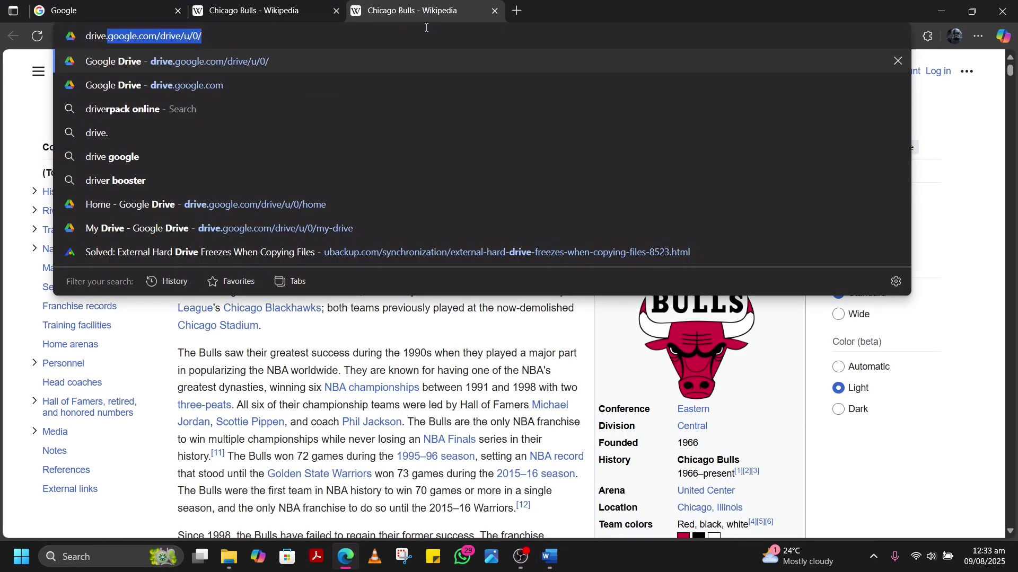
text(google.com)
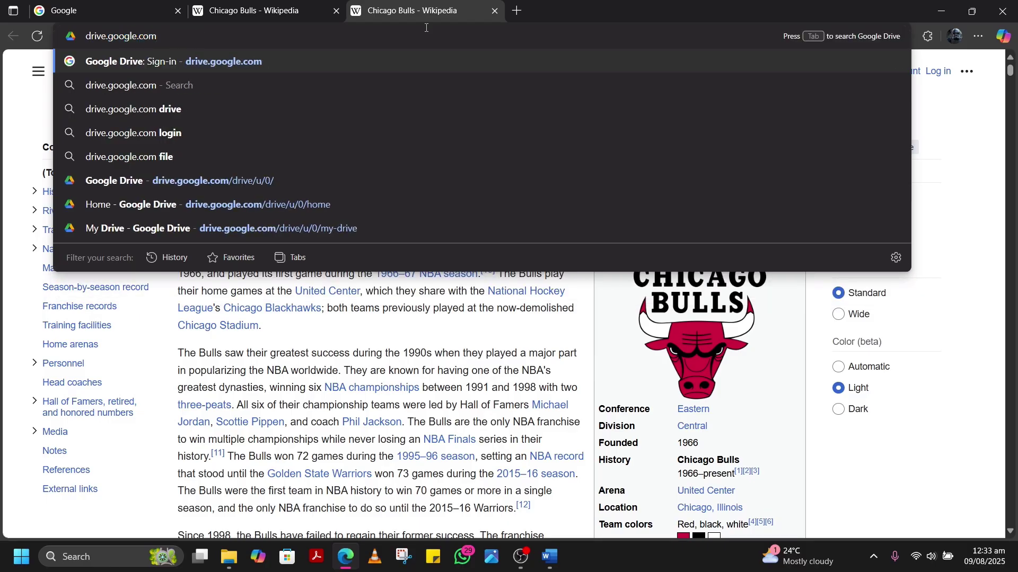
key(Return)
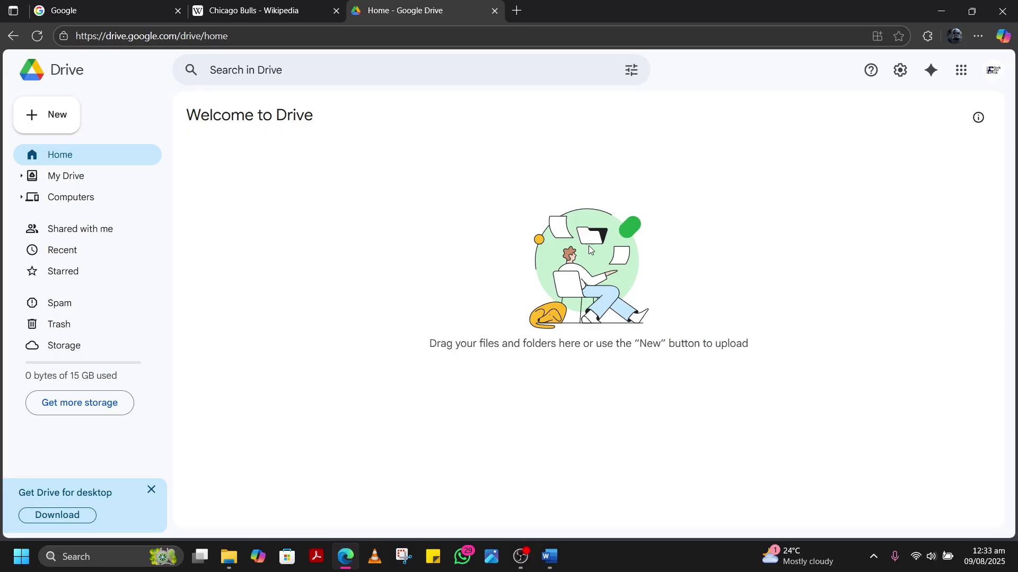
- Restore the browser to a smaller window and minimize both Word documents to expose the desktop certificate files beside Google Drive
drag(579, 4, 607, 15)
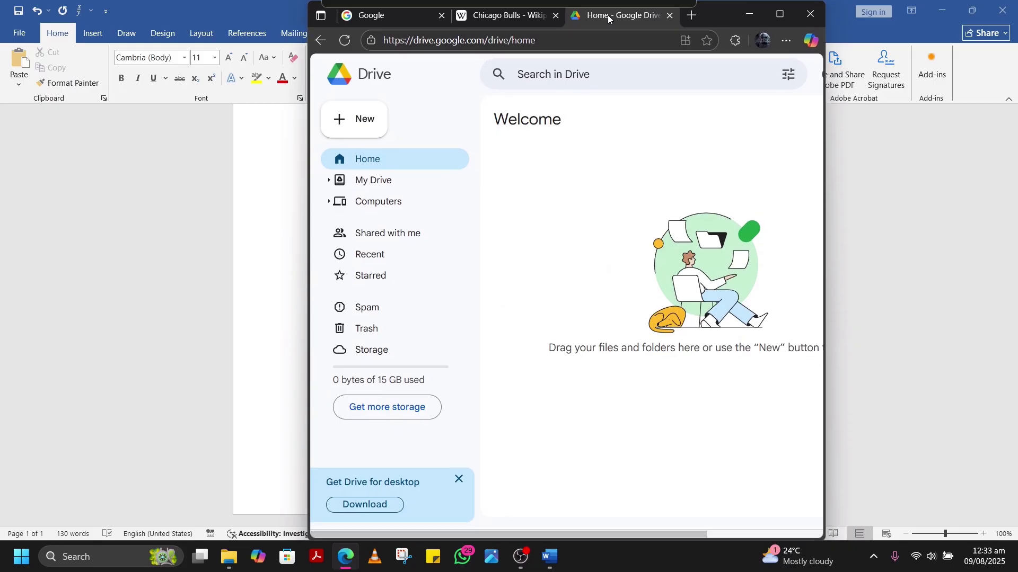
click(942, 8)
click(942, 5)
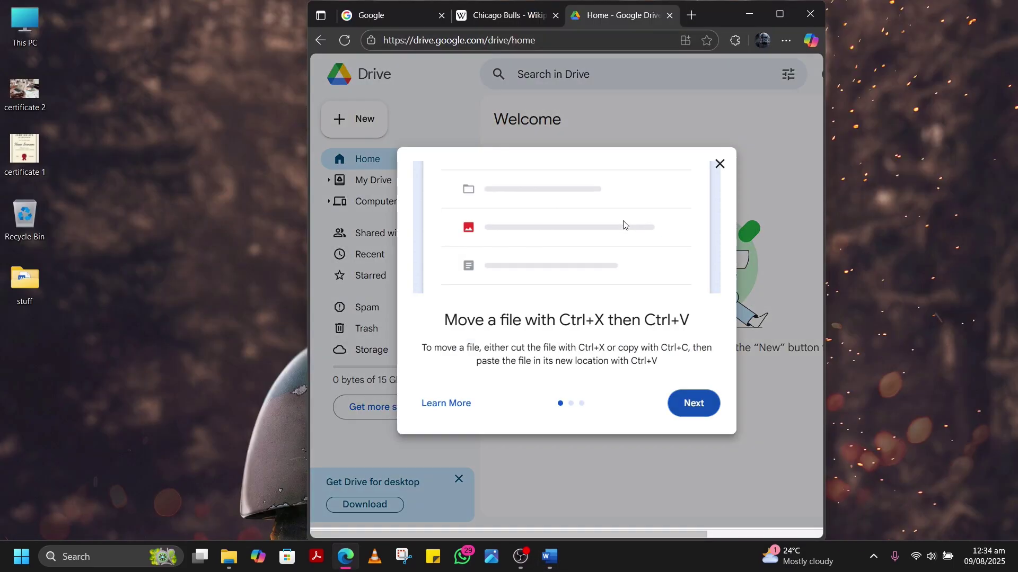
- Dismiss the Drive tip, upload certificate 1 and certificate 2 from the desktop to Google Drive, and maximize the browser
click(719, 165)
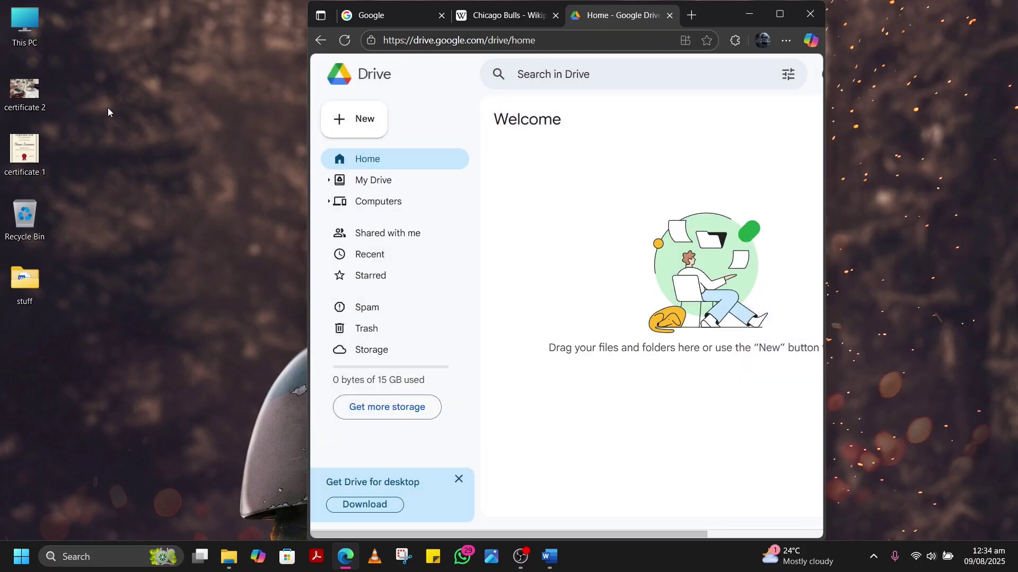
drag(59, 82, 21, 156)
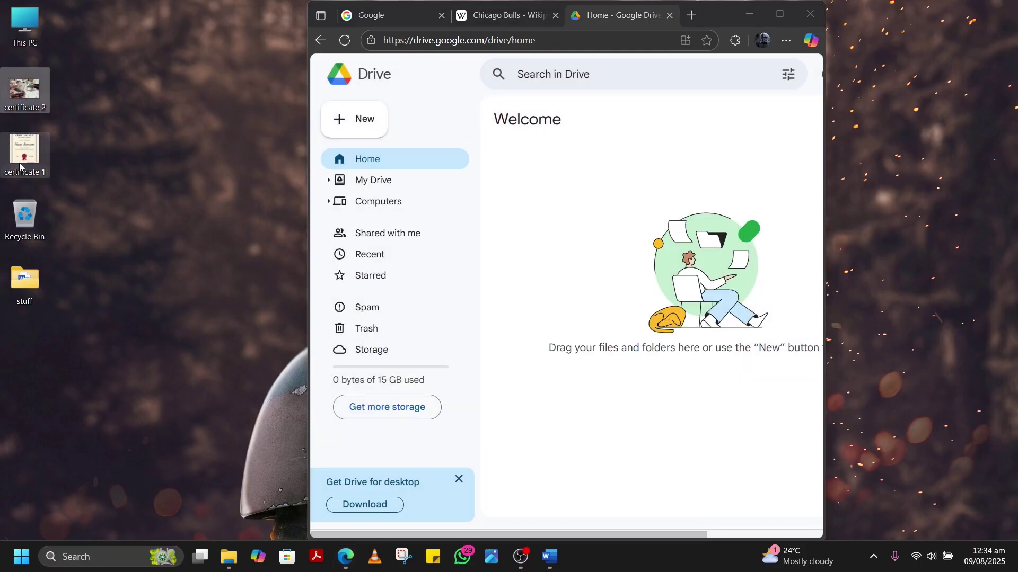
drag(532, 227, 560, 245)
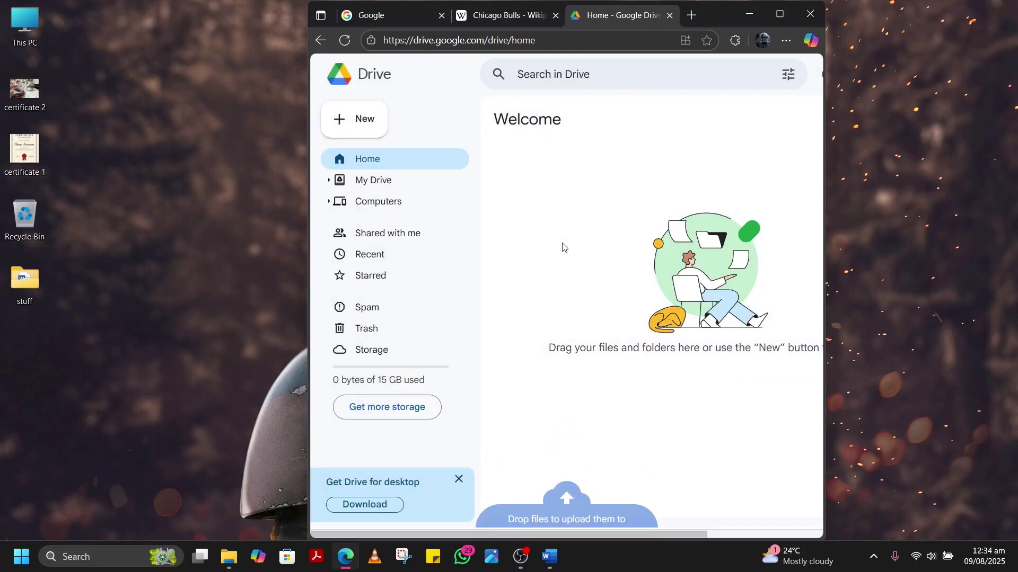
click(779, 14)
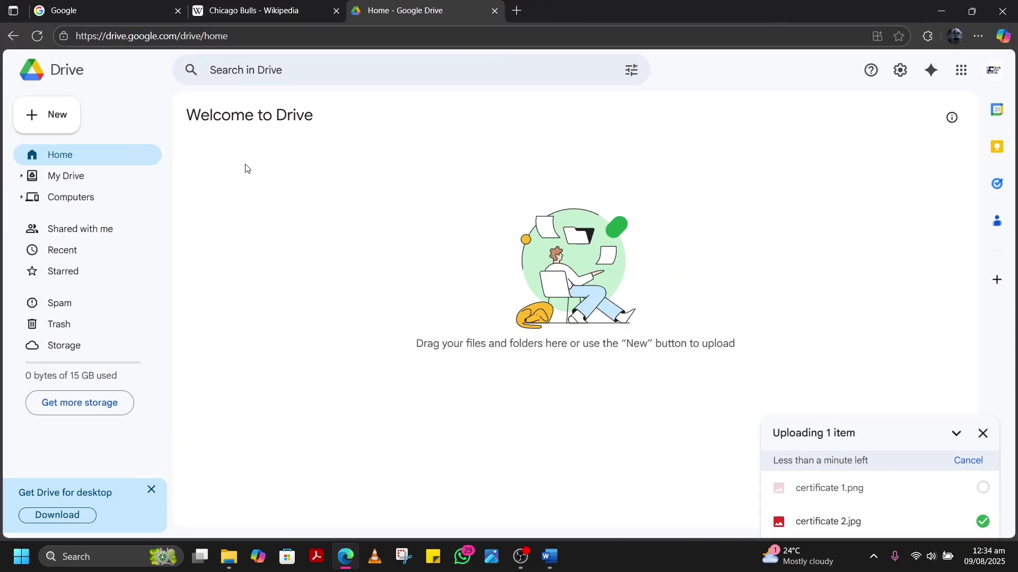
- Look over the options for uploading new items, and reload the Drive home page to list the certificate files
click(42, 125)
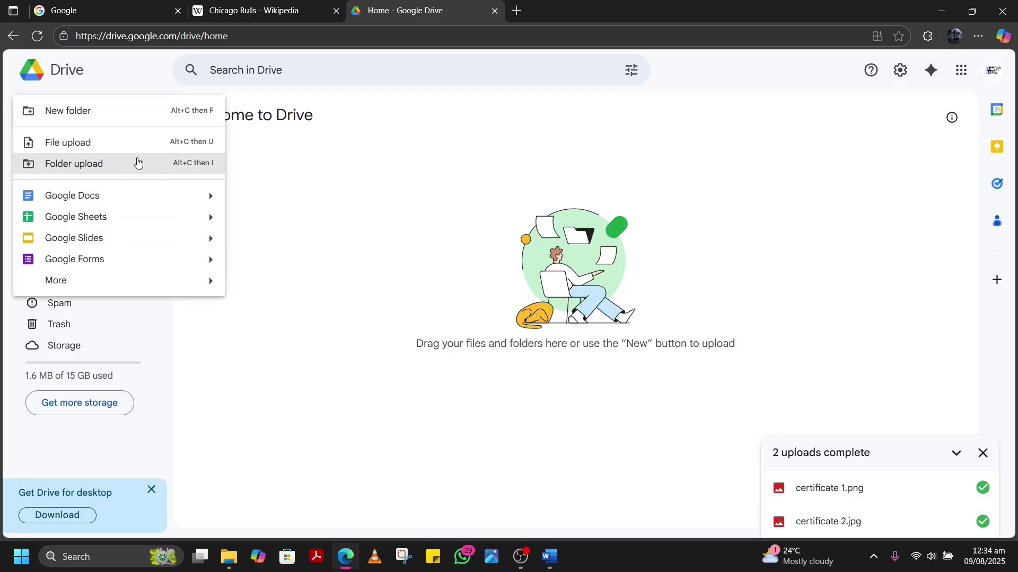
click(416, 167)
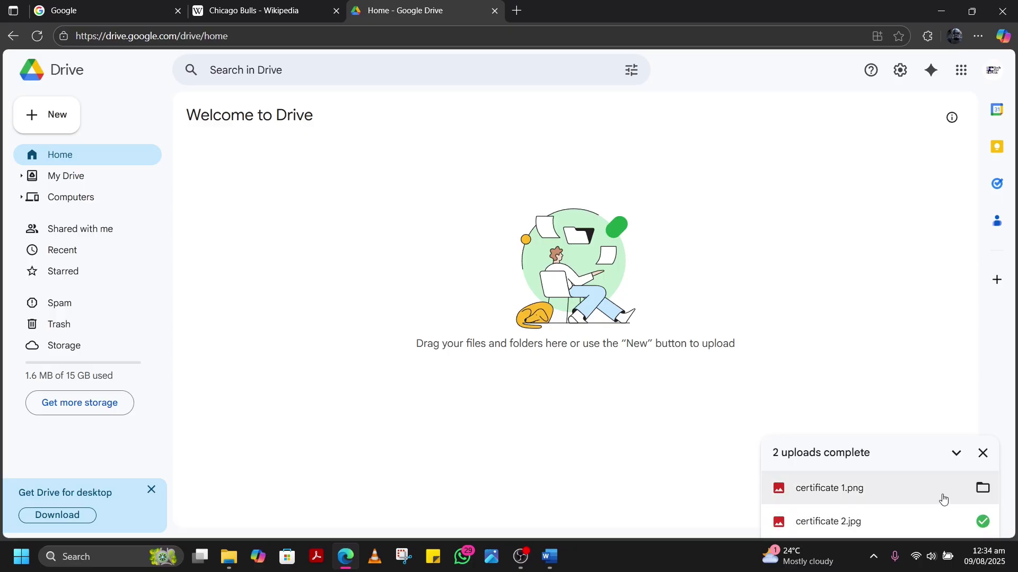
click(37, 36)
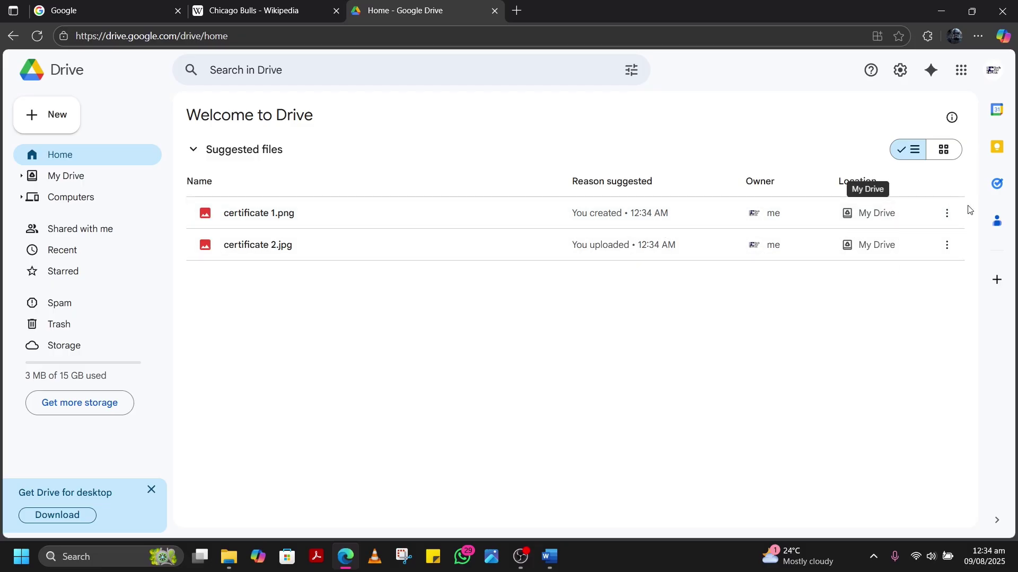
- Share certificate 1.png with General access set to Anyone with the link, and copy its link
click(948, 214)
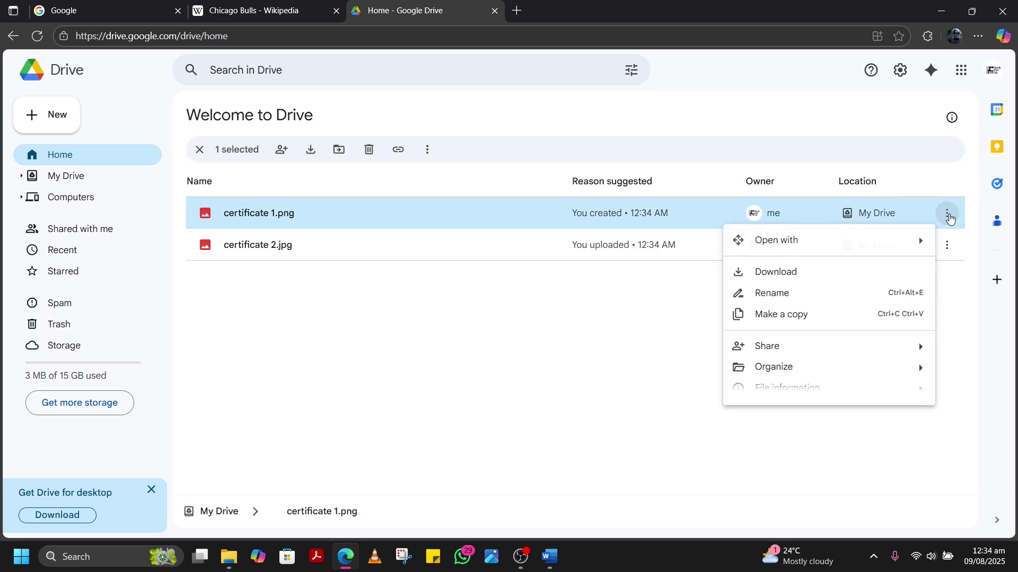
mouse_move(838, 360)
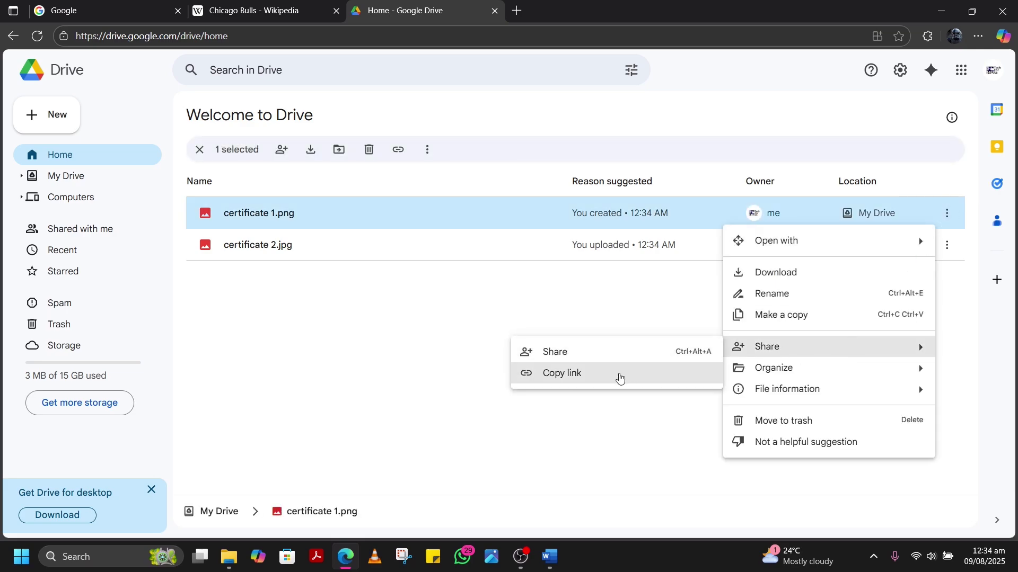
click(568, 354)
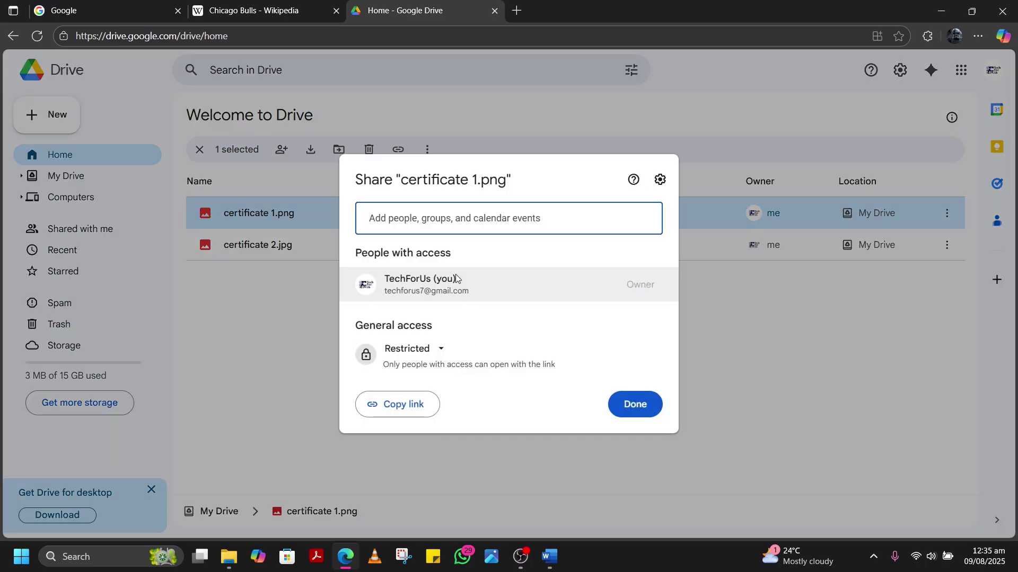
click(440, 352)
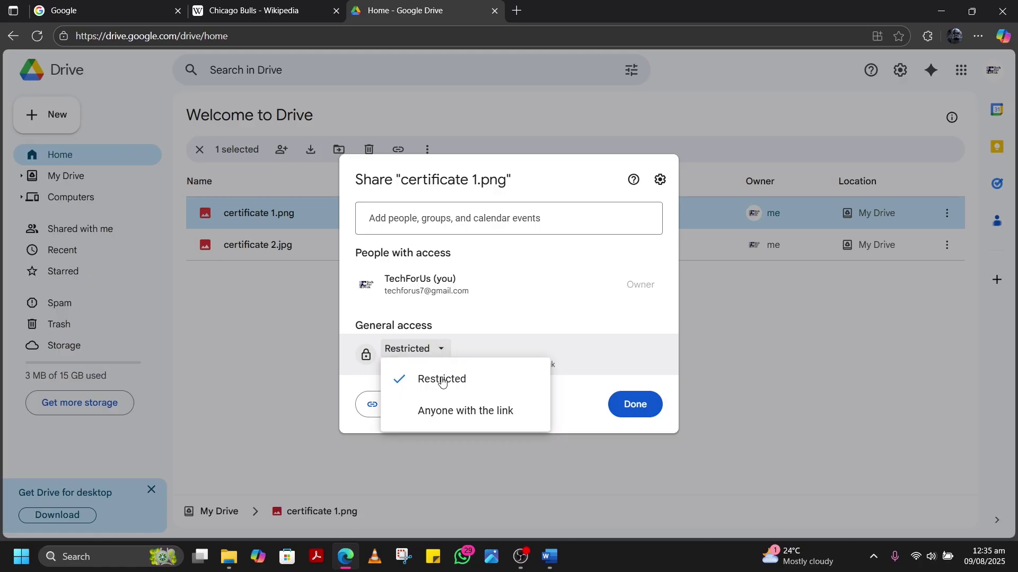
click(439, 413)
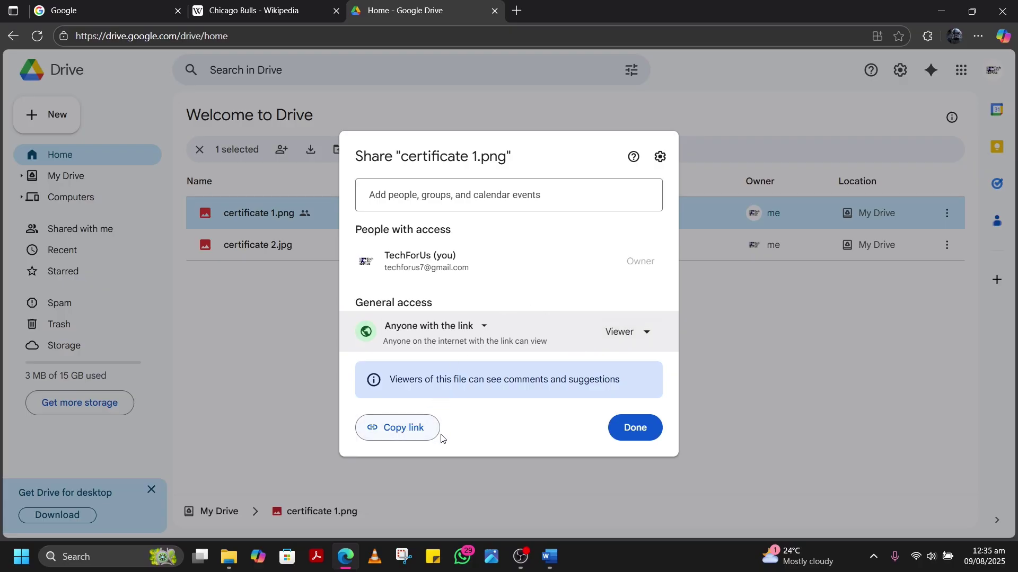
click(426, 435)
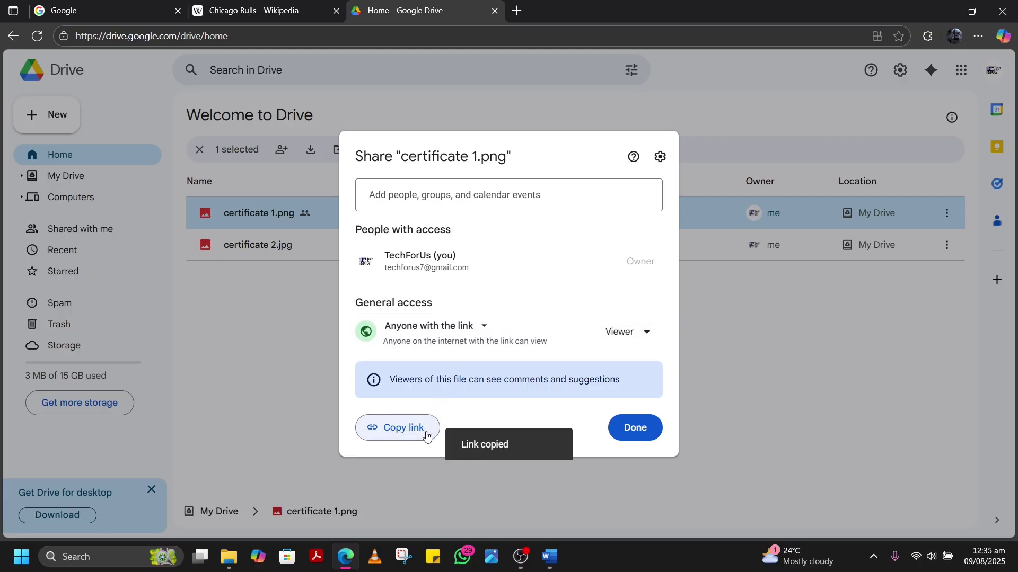
- Switch to the sample_resume (1) document in Word and enter "University of Tech4Us Certificate" under Links to Certificates
mouse_move(550, 557)
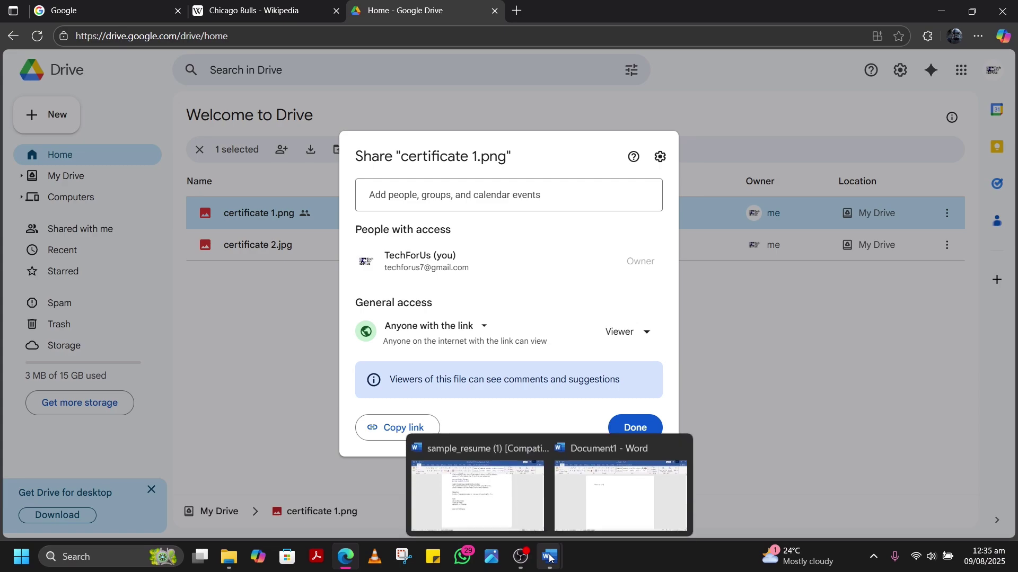
click(471, 496)
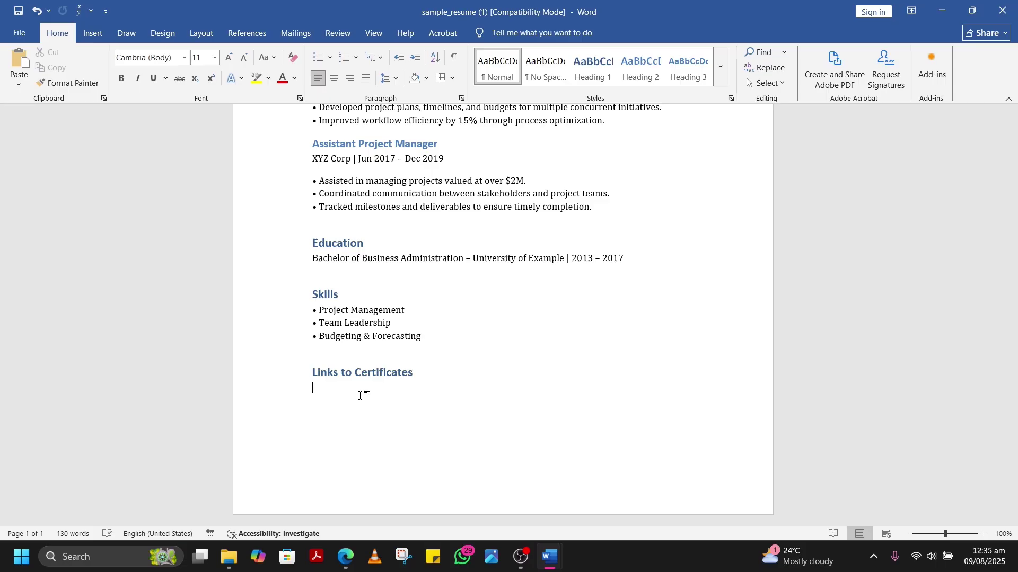
text(University of Tech4Us Certif)
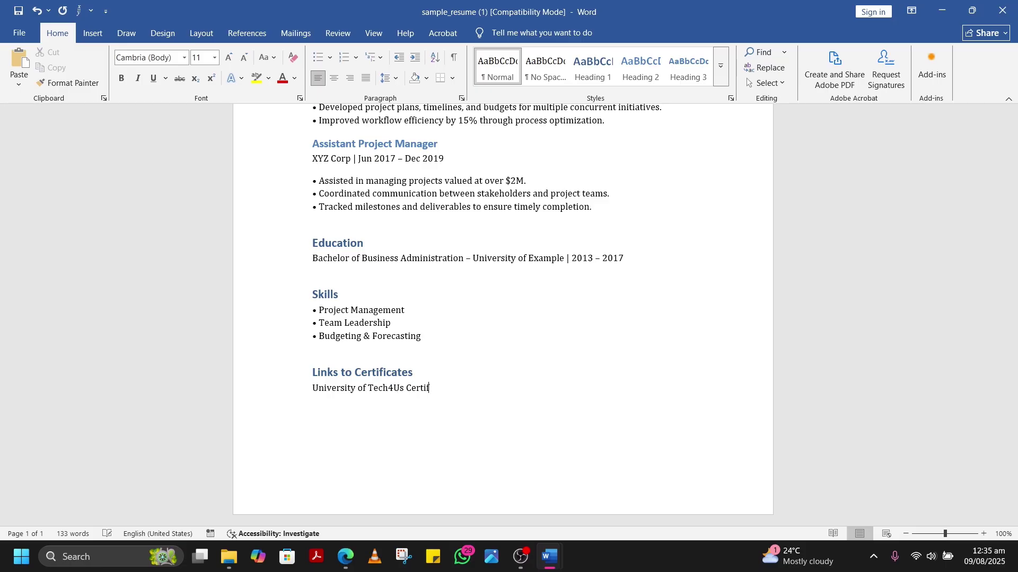
text(icate)
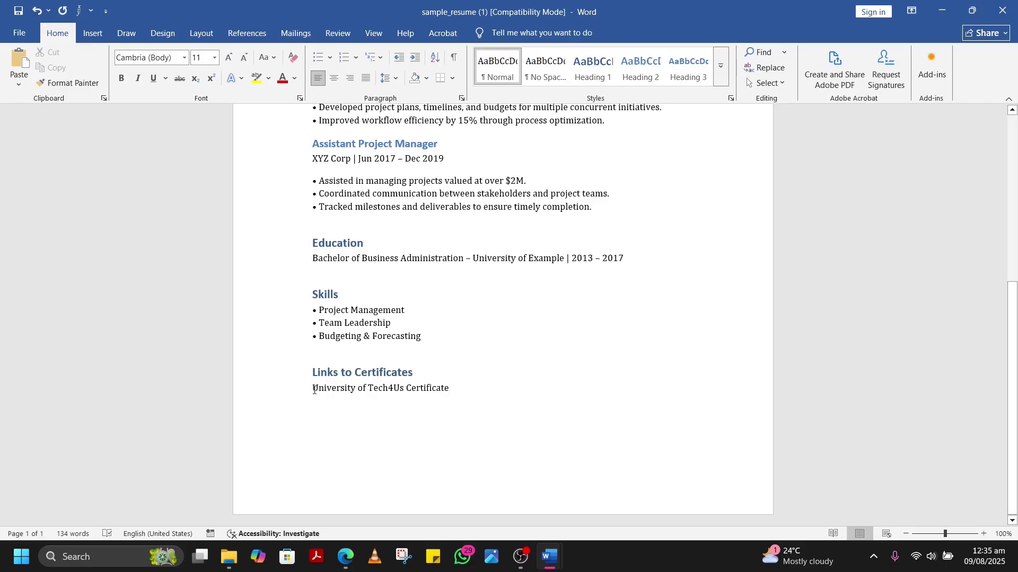
- Hyperlink the "University of Tech4Us Certificate" text to the copied Google Drive address of certificate 1.png
drag(314, 390, 451, 392)
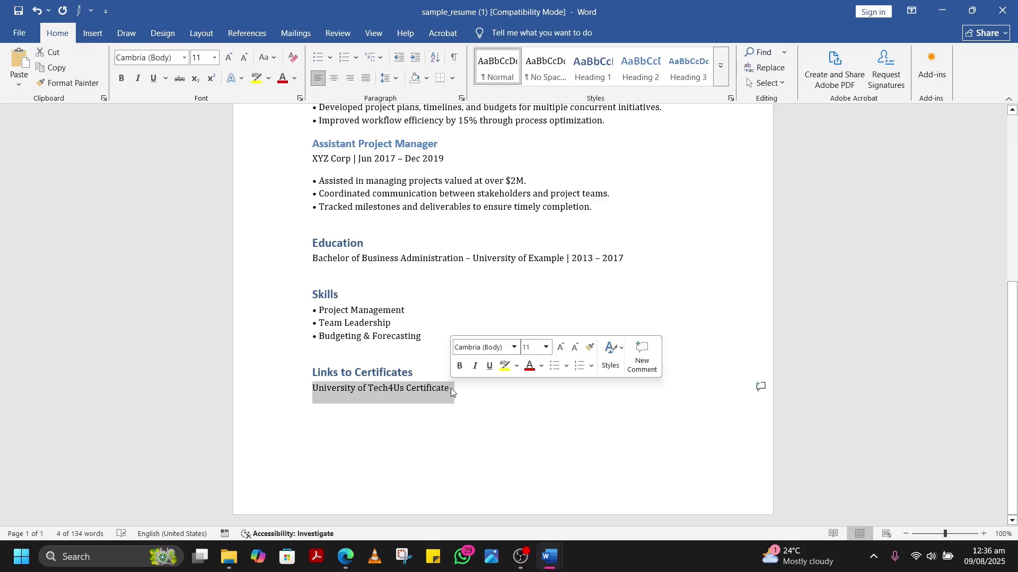
right_click(417, 389)
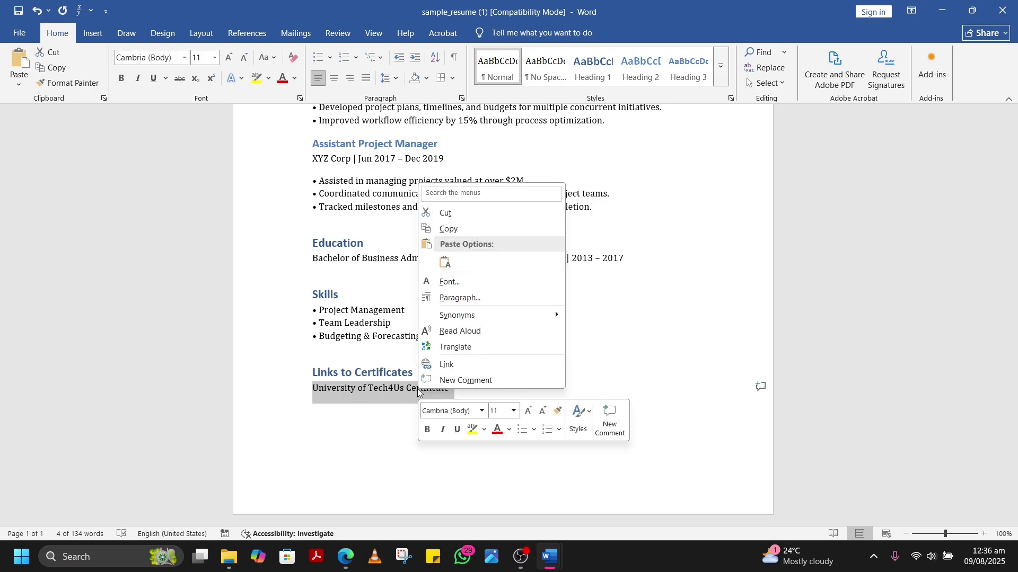
click(474, 364)
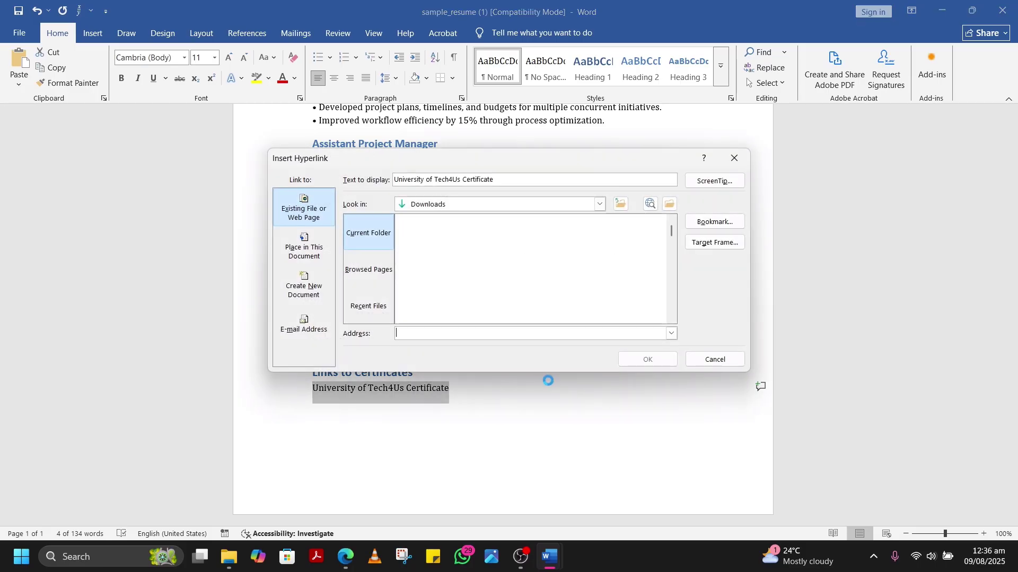
drag(460, 163, 501, 155)
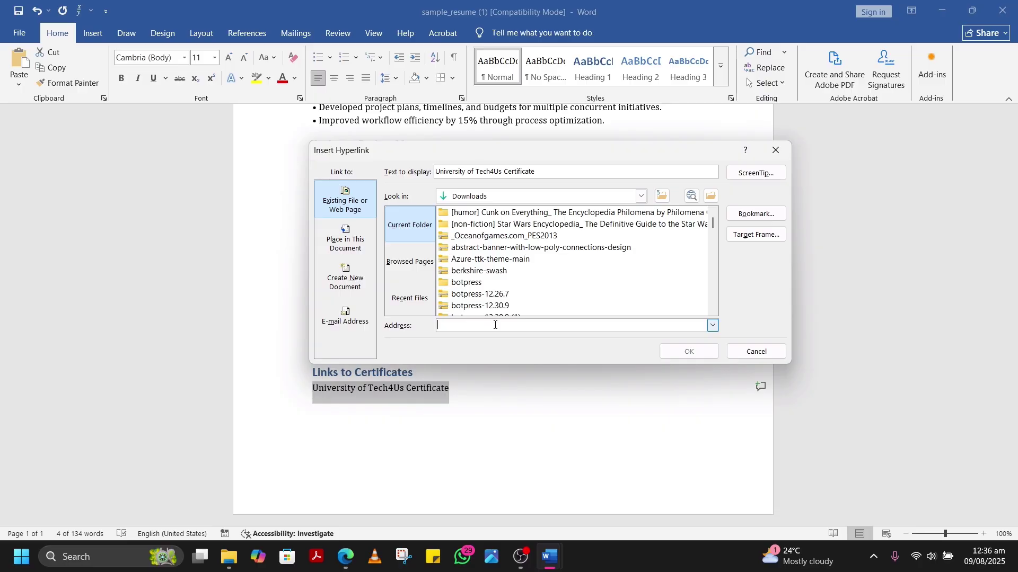
key(ctrl+v)
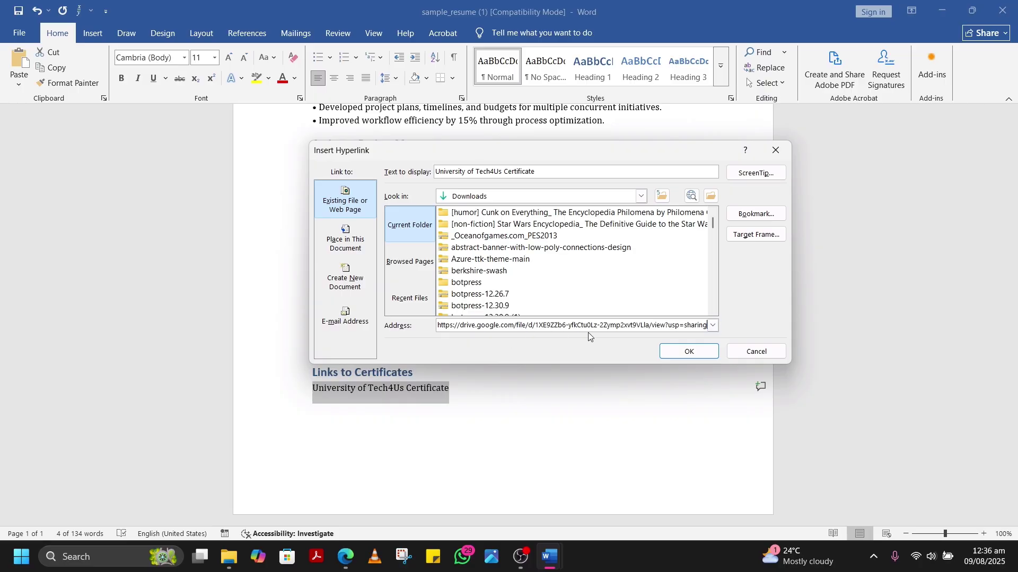
click(668, 352)
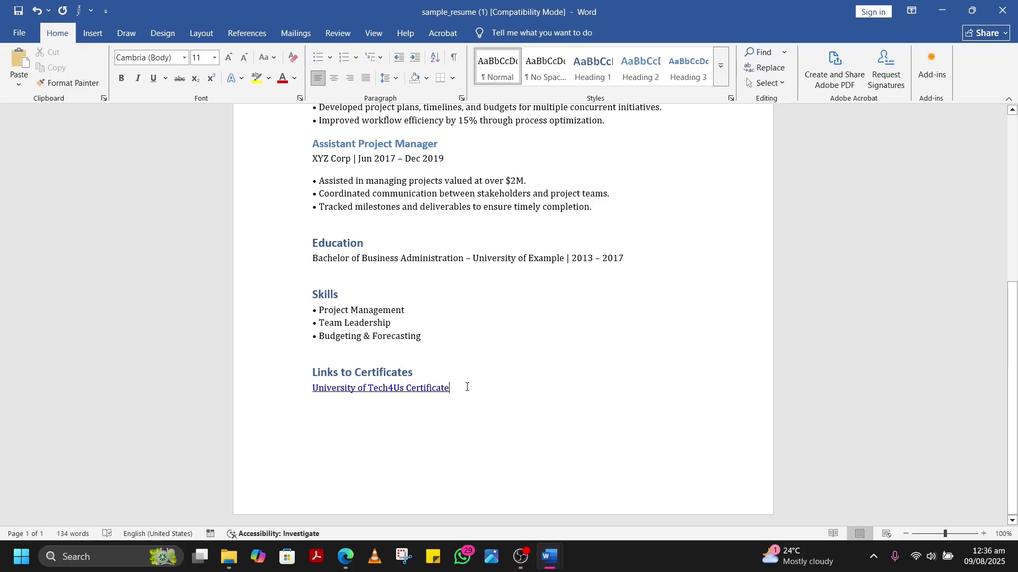
- Follow the University of Tech4Us Certificate link to test it, and return to Drive's home page, closing the open share dialog
ctrl+click(403, 389)
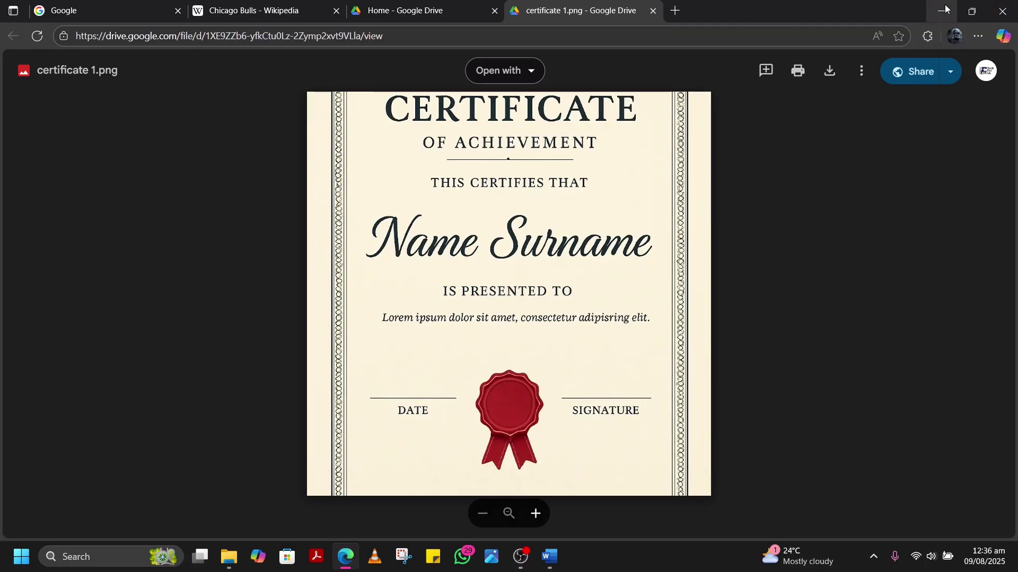
click(396, 10)
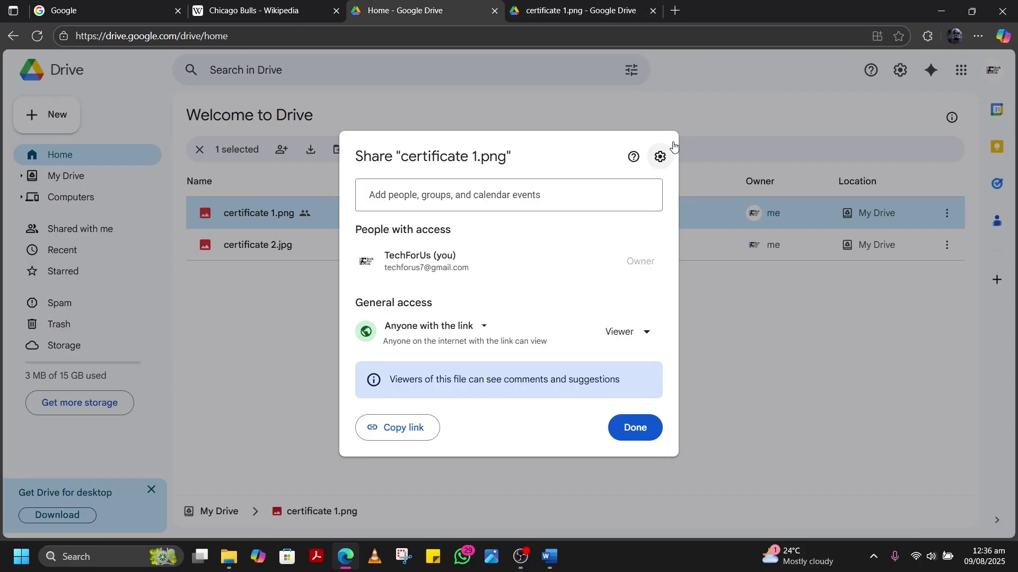
click(737, 196)
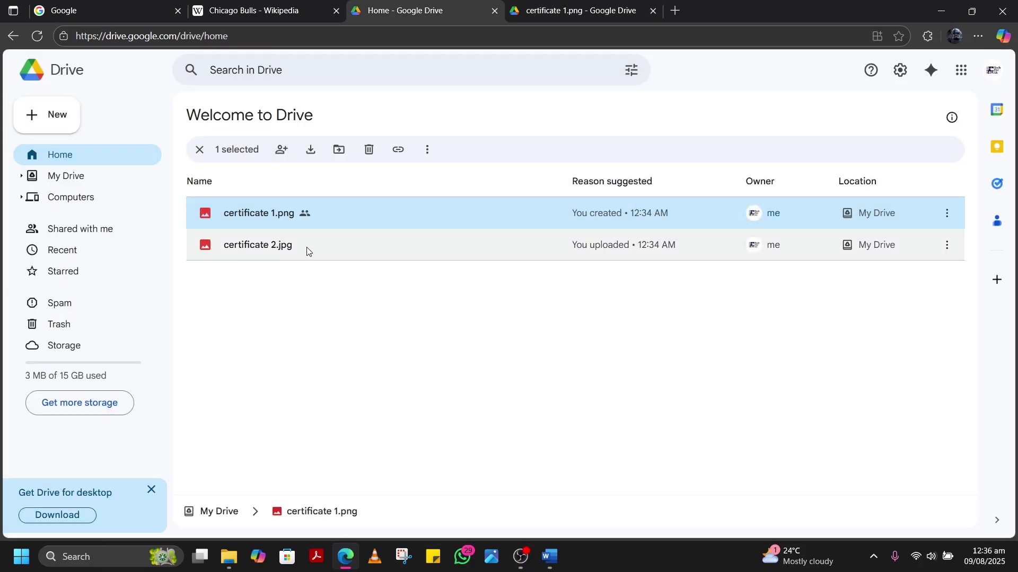
- Share certificate 2.jpg with General access set to Anyone with the link, and copy its link
click(954, 252)
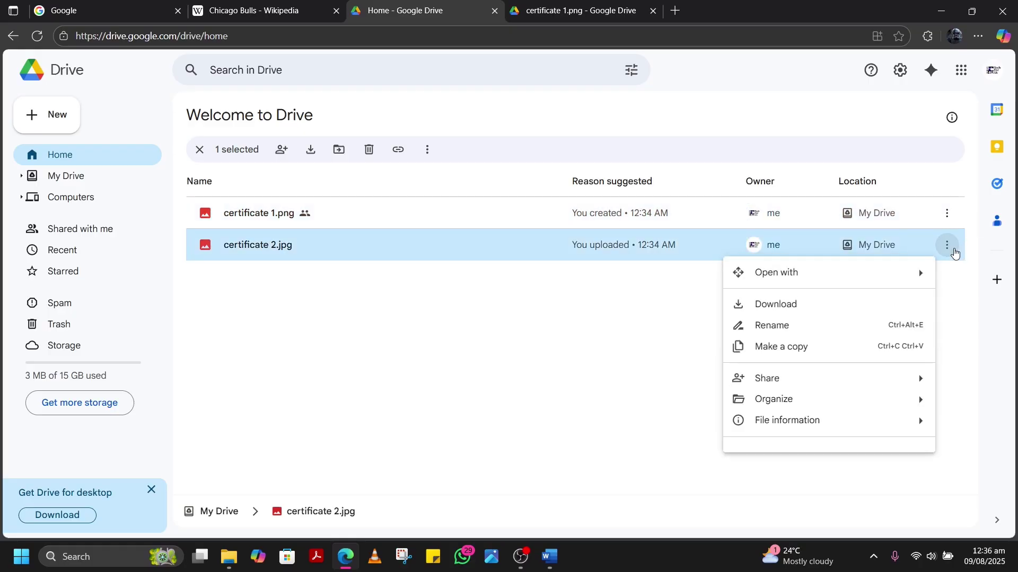
mouse_move(888, 387)
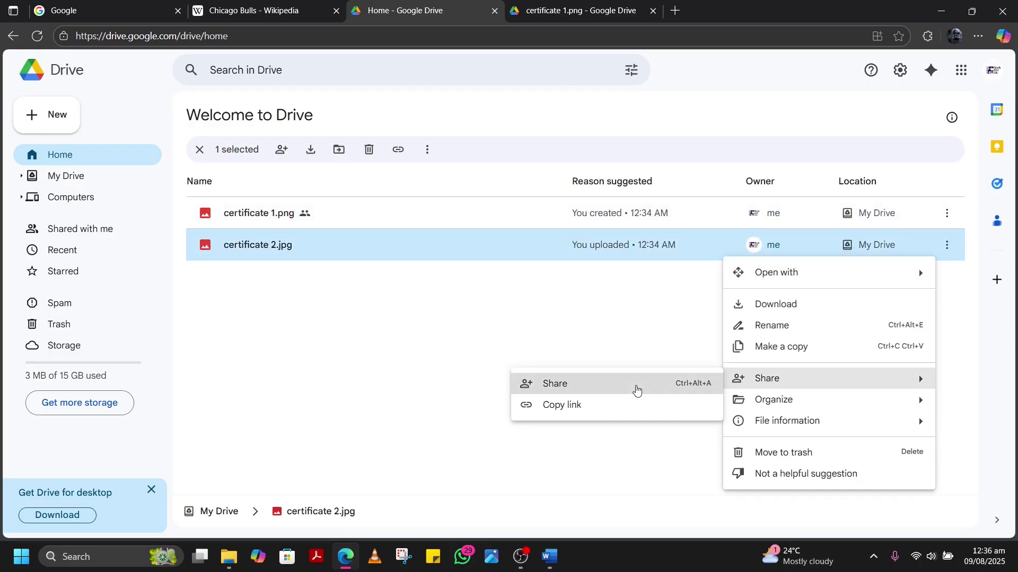
click(637, 391)
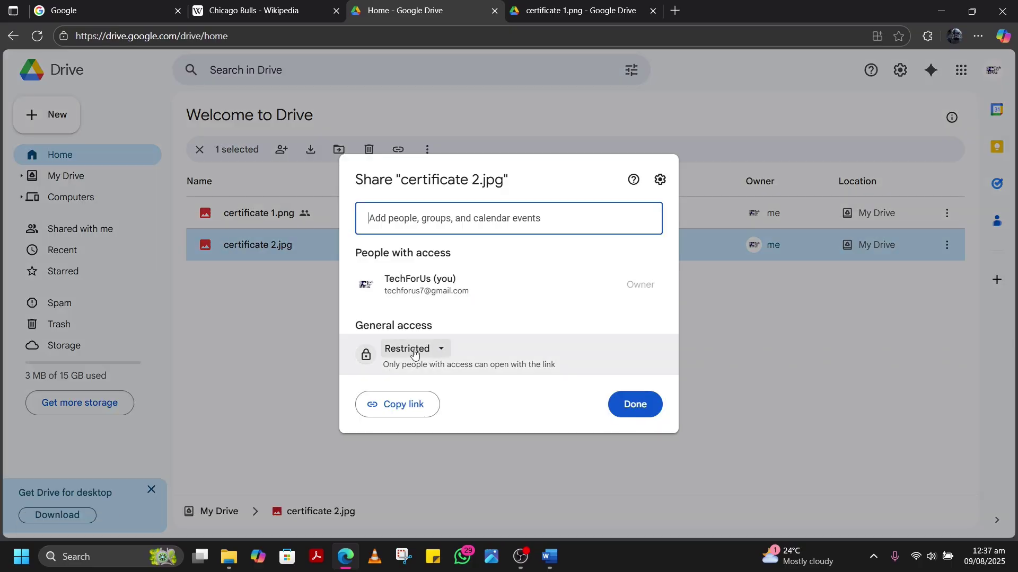
click(438, 349)
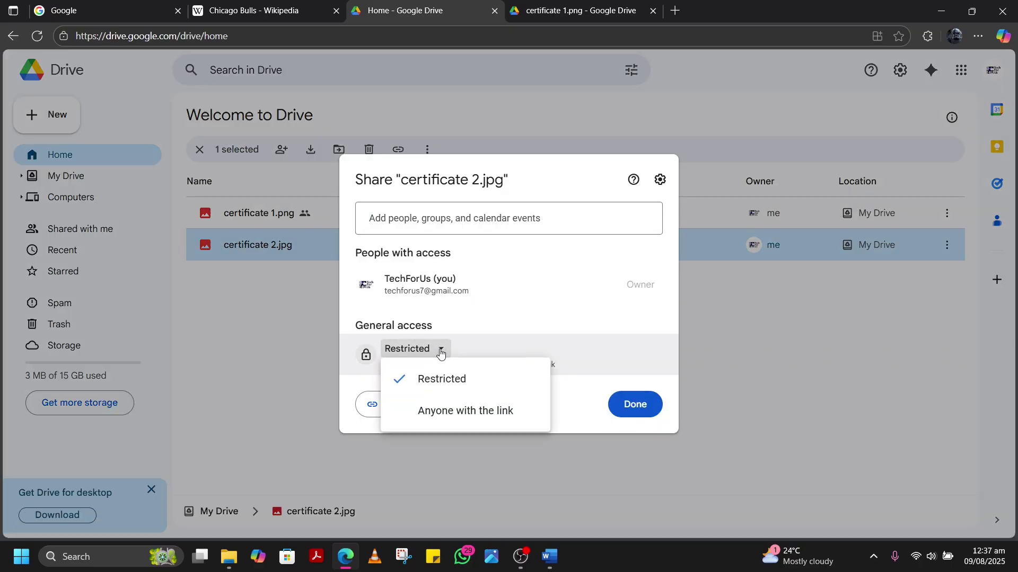
click(480, 416)
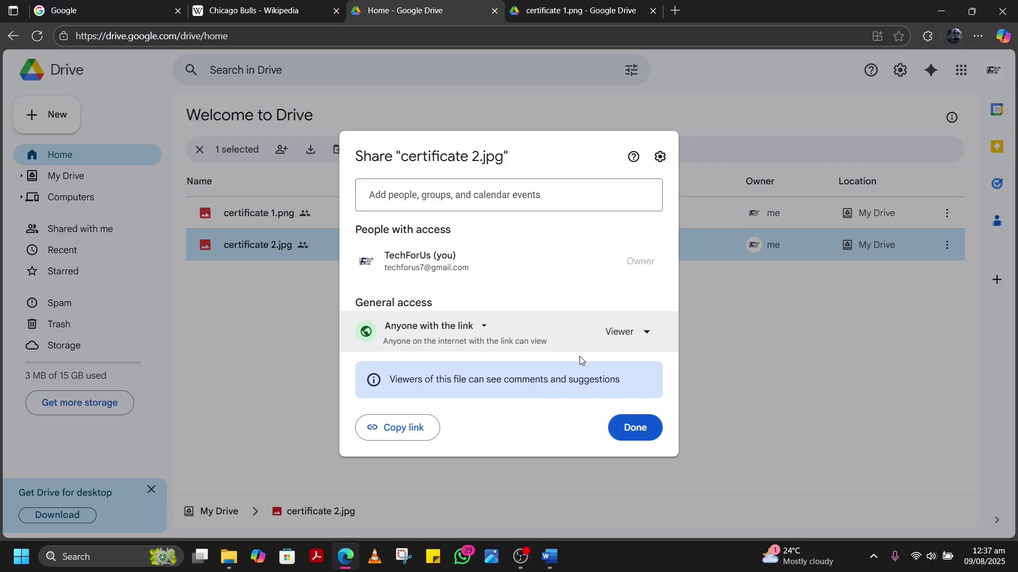
click(395, 430)
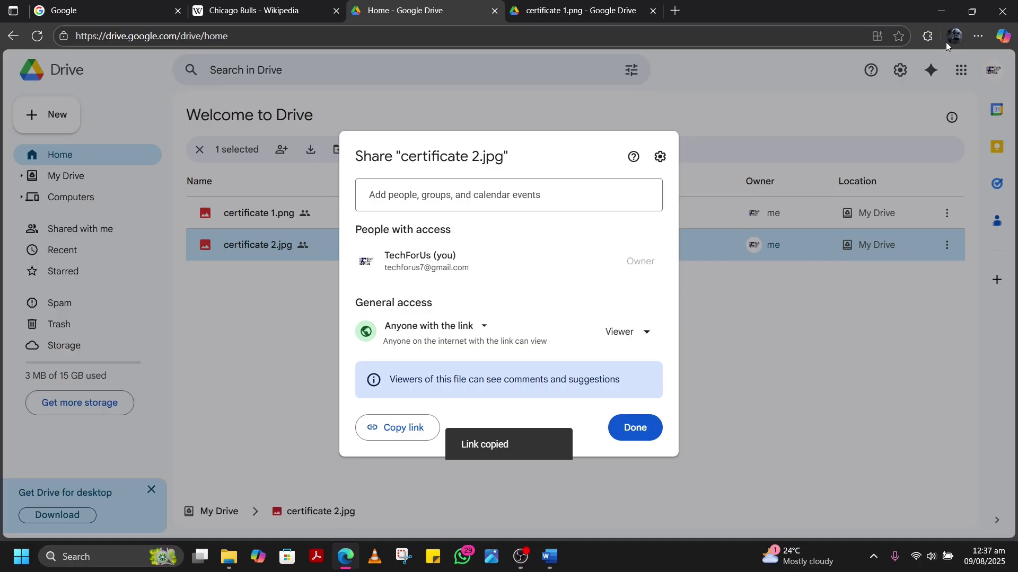
- Switch back to the resume in Word and enter "Sample University Certificate" on a new line below the University of Tech4Us Certificate link
click(941, 11)
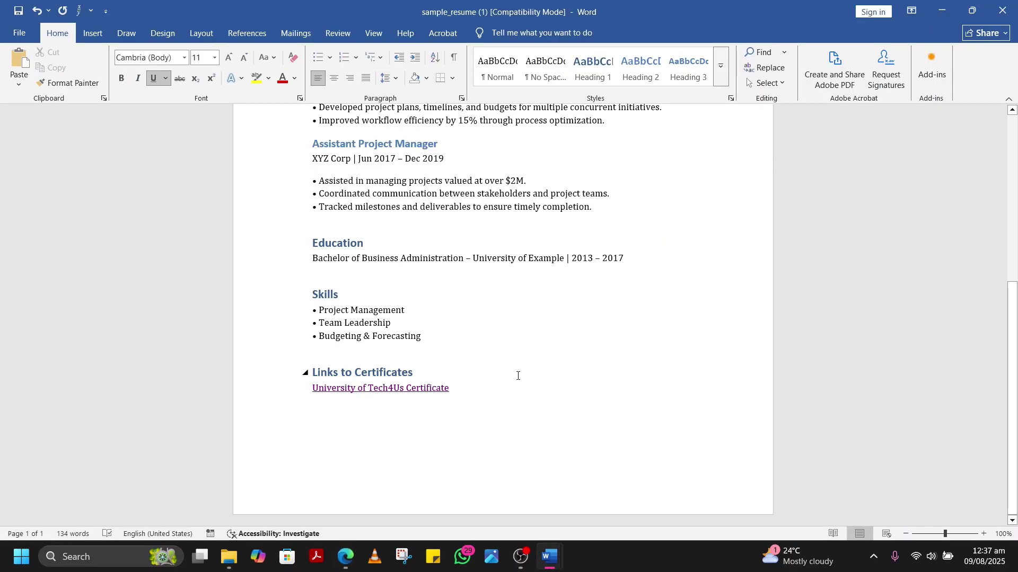
click(503, 400)
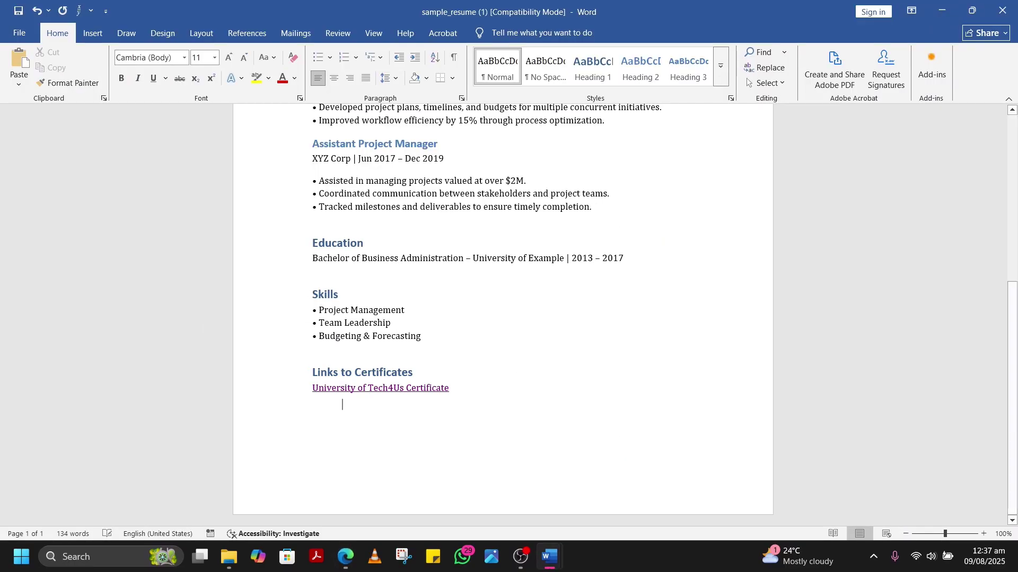
key(Return)
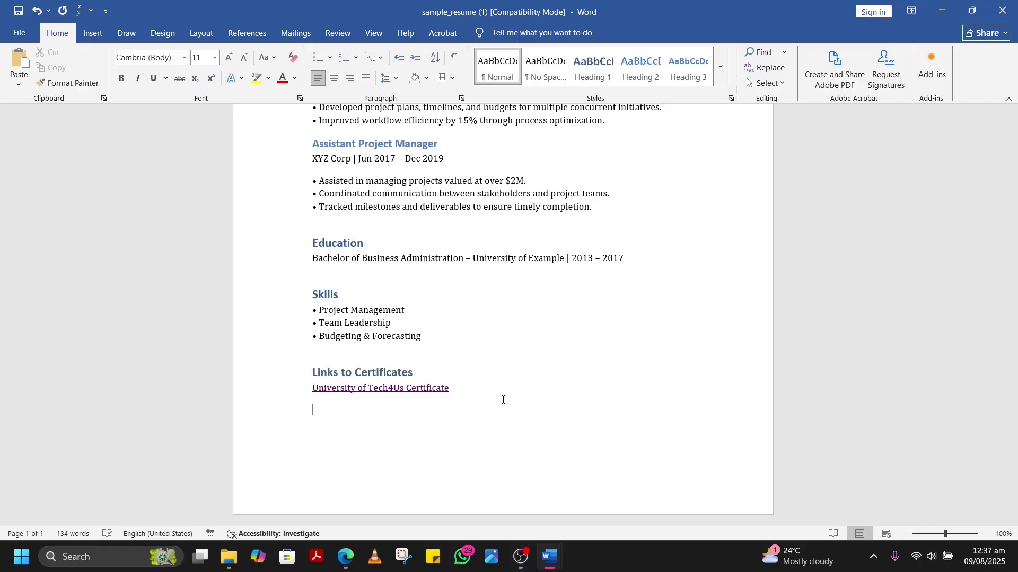
text(Sample Unviversity Certifi)
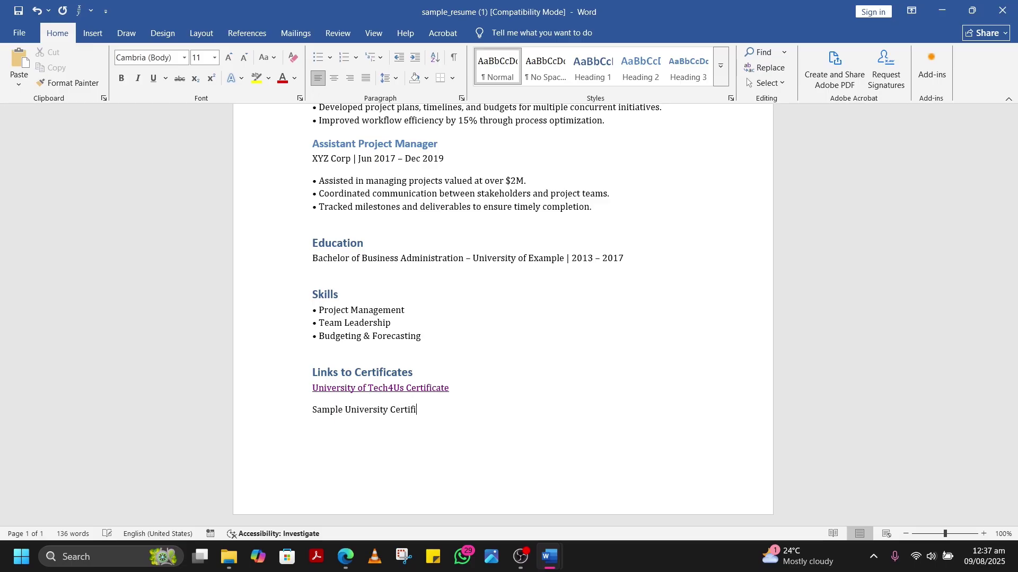
text(cate)
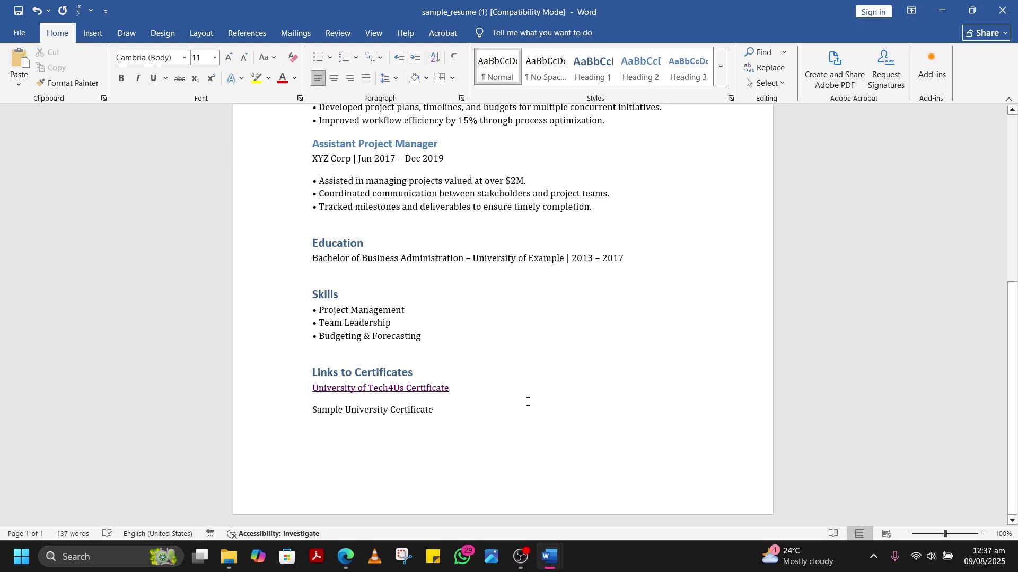
drag(404, 413, 317, 414)
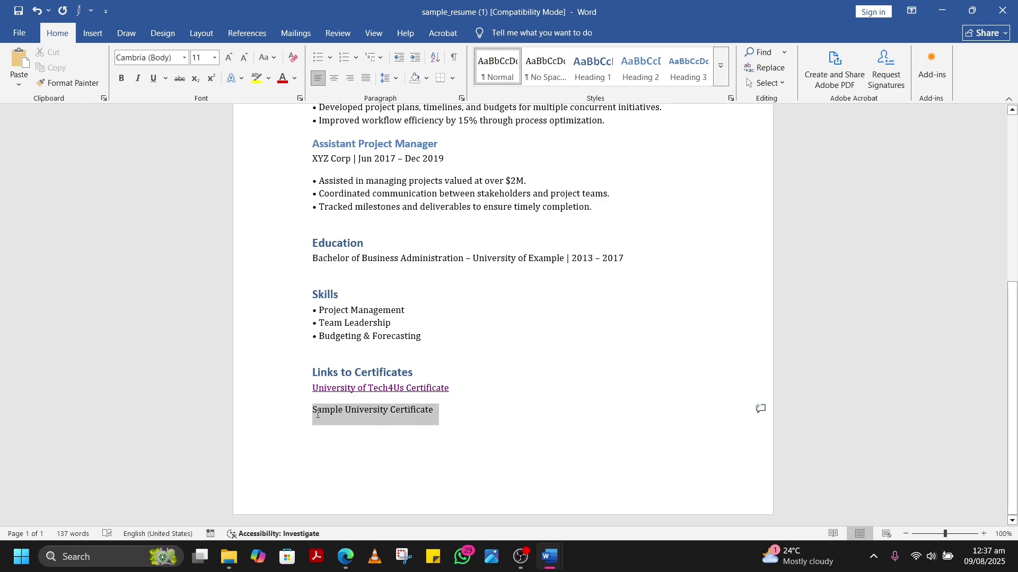
right_click(349, 414)
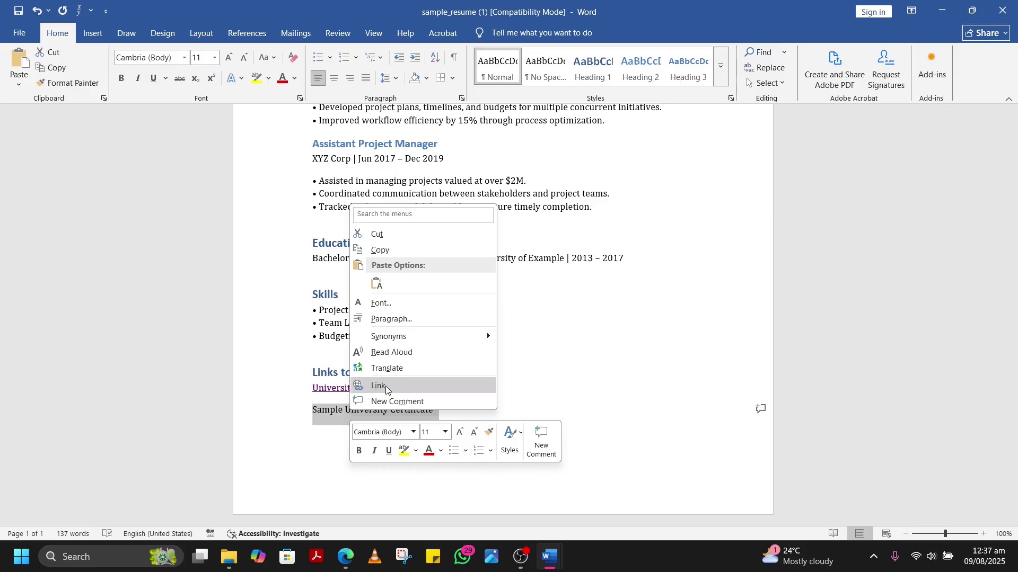
key(Escape)
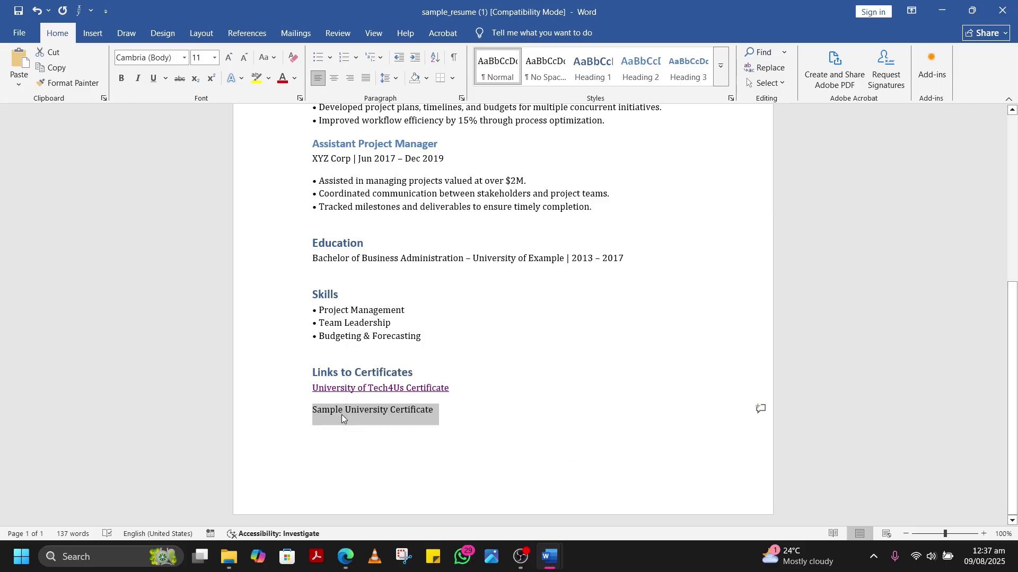
click(439, 411)
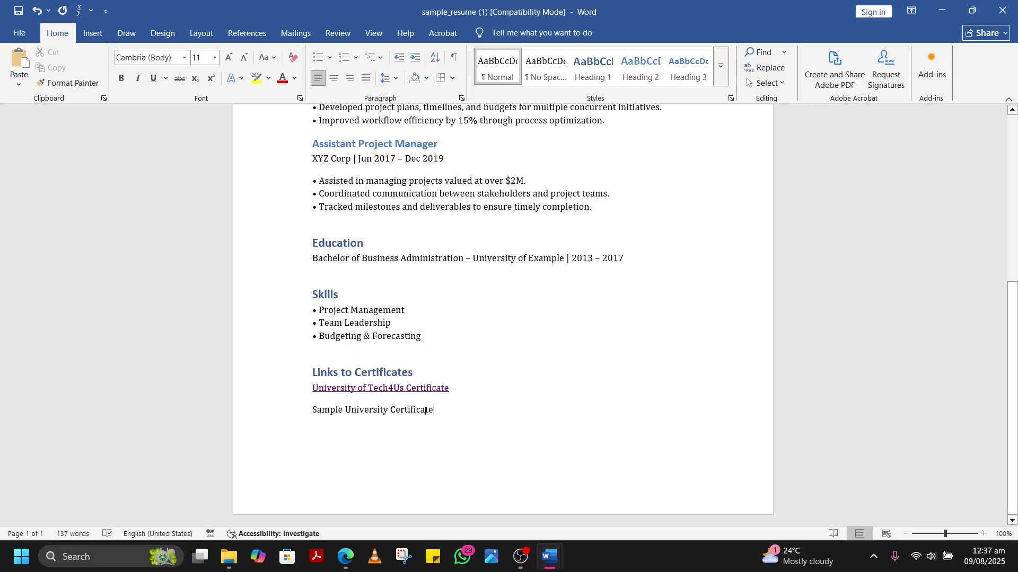
- Hyperlink only the word "Certificate" in the Sample University Certificate line to the copied Google Drive address of certificate 2.jpg
drag(425, 411, 396, 415)
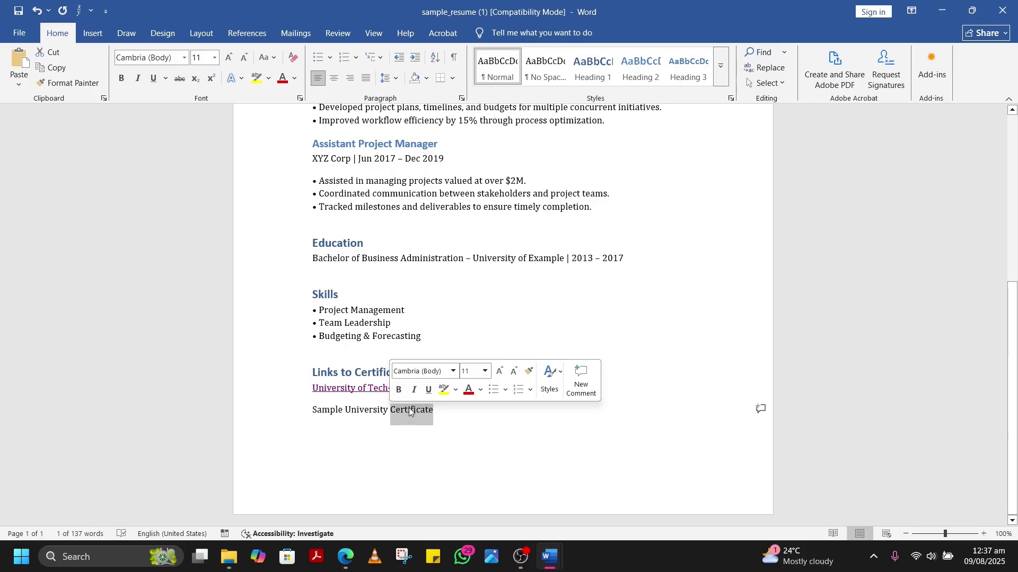
right_click(409, 409)
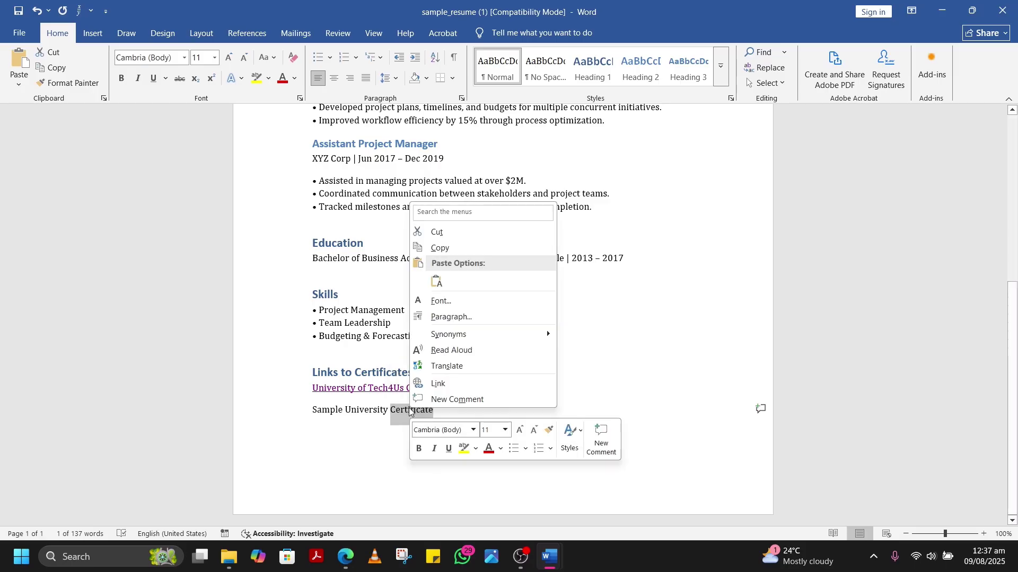
click(469, 385)
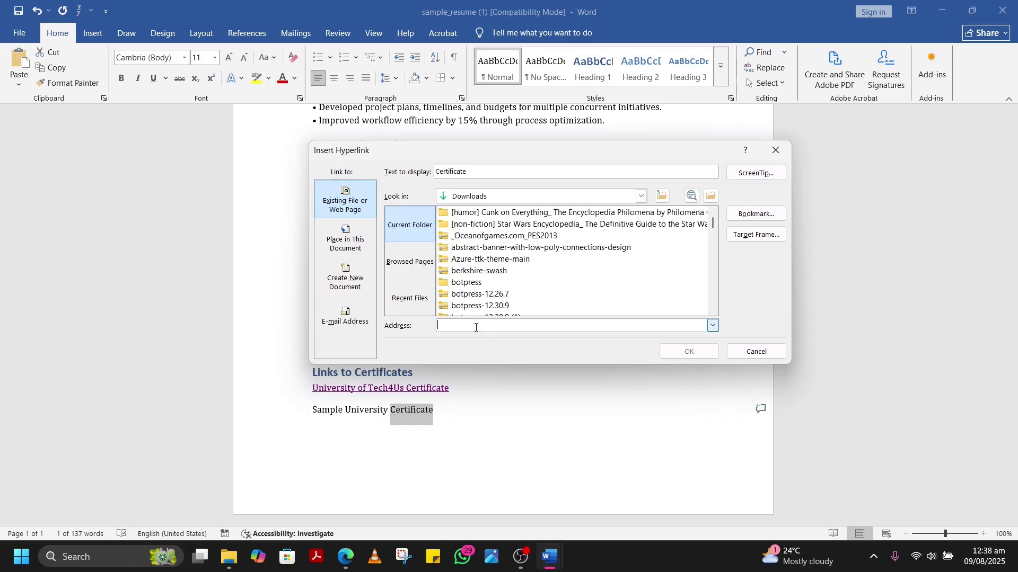
key(ctrl+v)
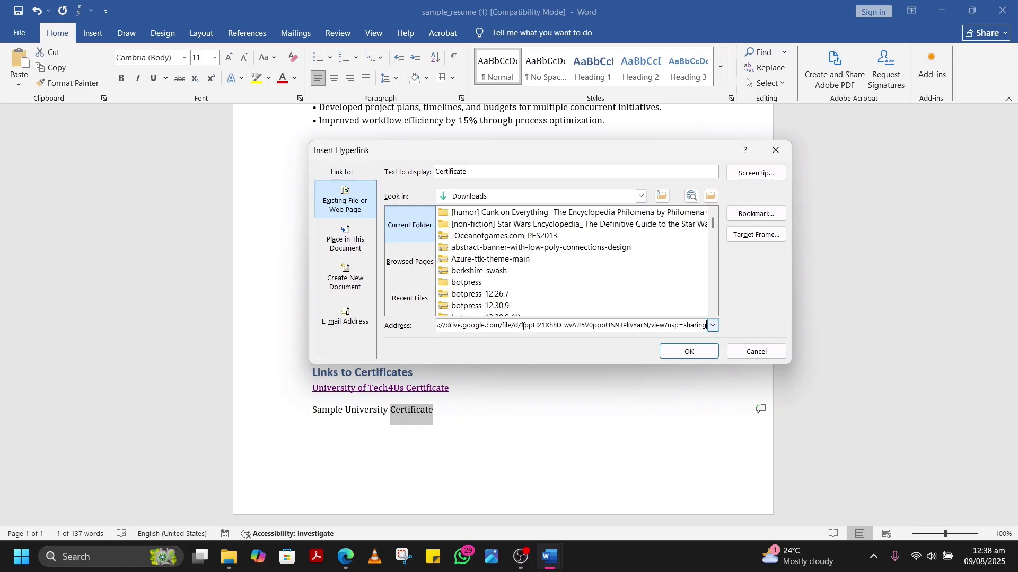
click(713, 353)
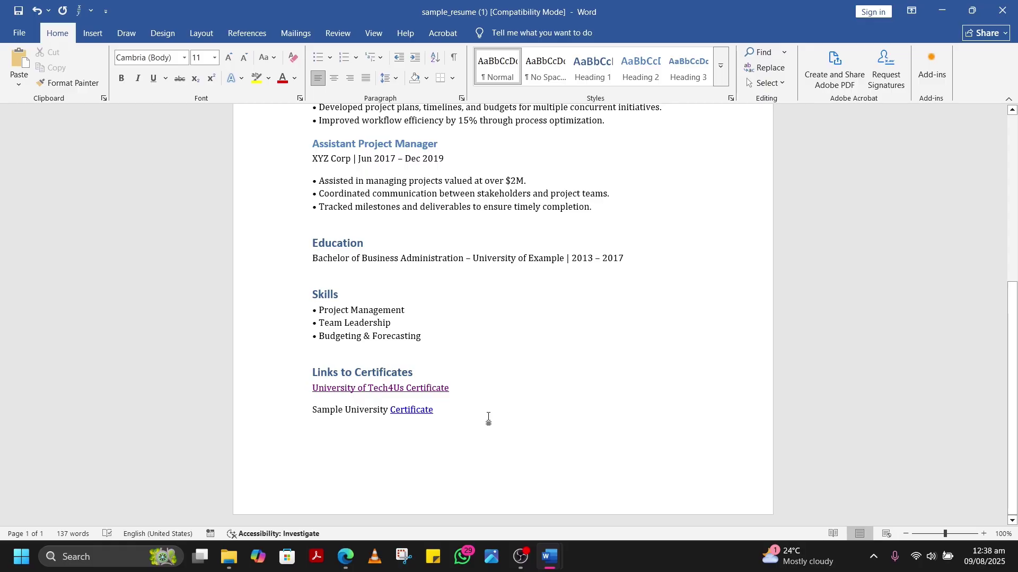
- Follow the Sample University line's Certificate link to test it, close the browser tab it opens, and return to Word
ctrl+click(402, 412)
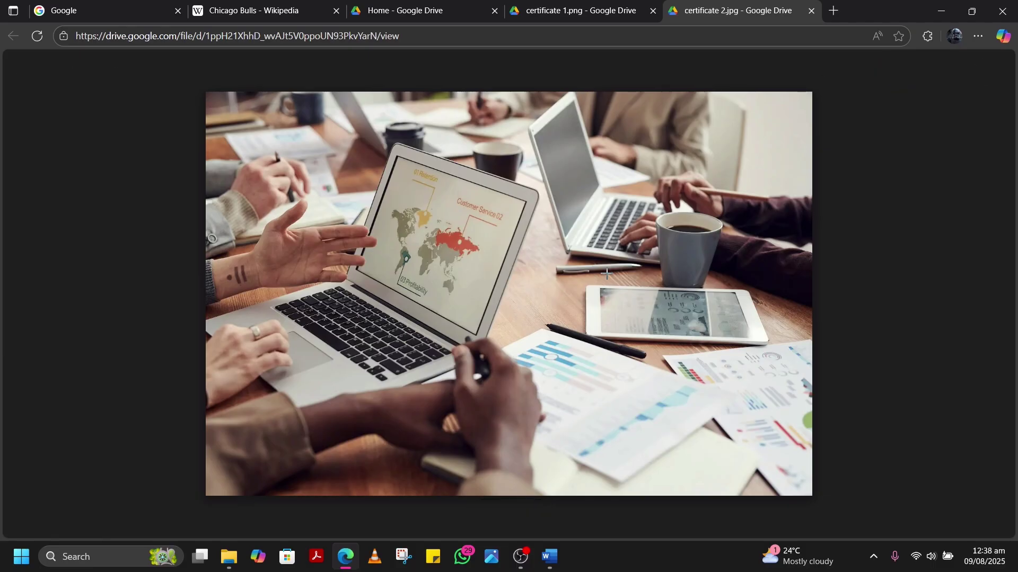
click(811, 12)
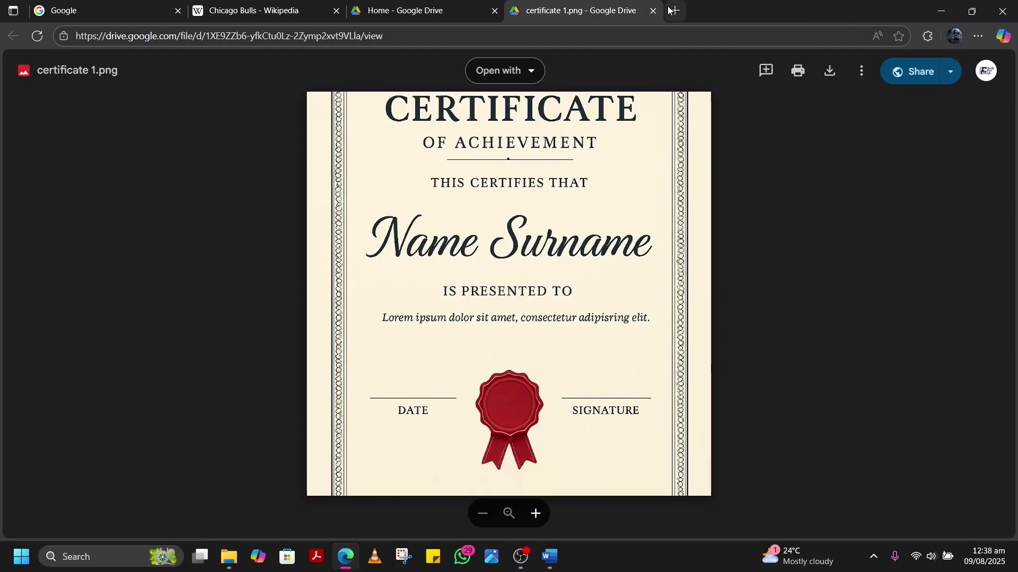
click(936, 11)
- Export the resume as a PDF named sample_resume (1) to the Desktop folder, with Standard optimization
scroll(668, 297, up, 5)
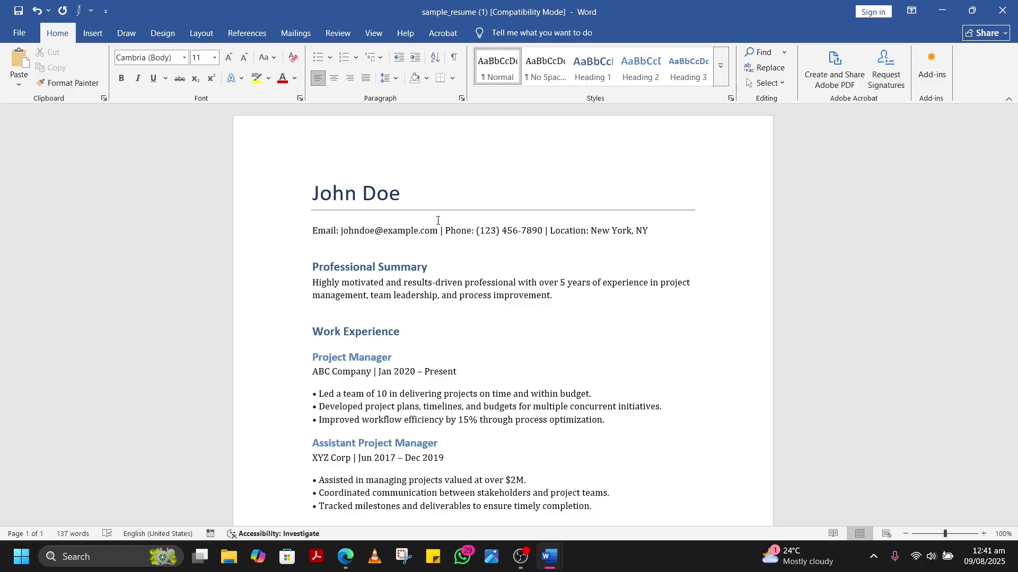
click(23, 37)
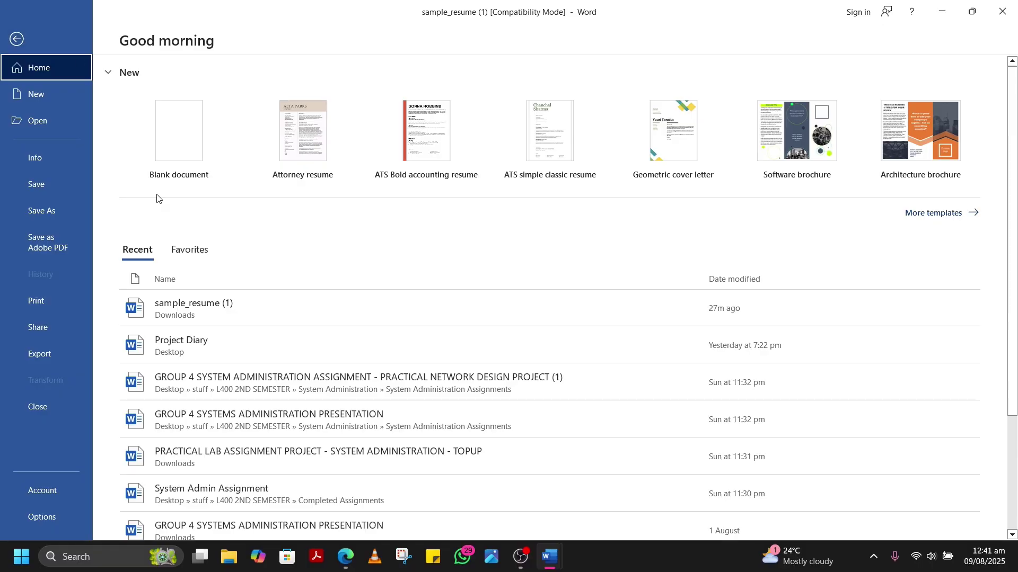
click(68, 351)
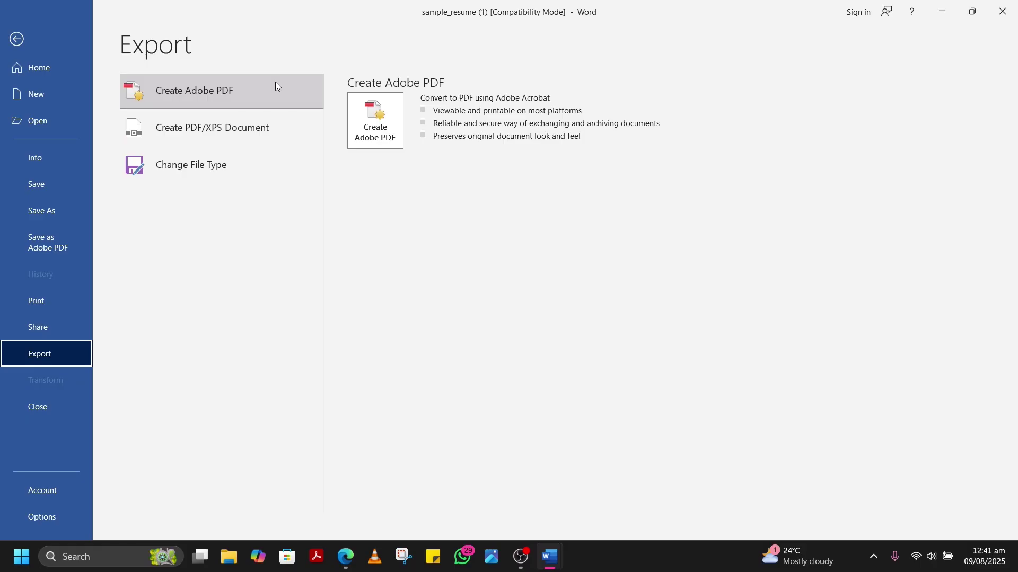
click(279, 135)
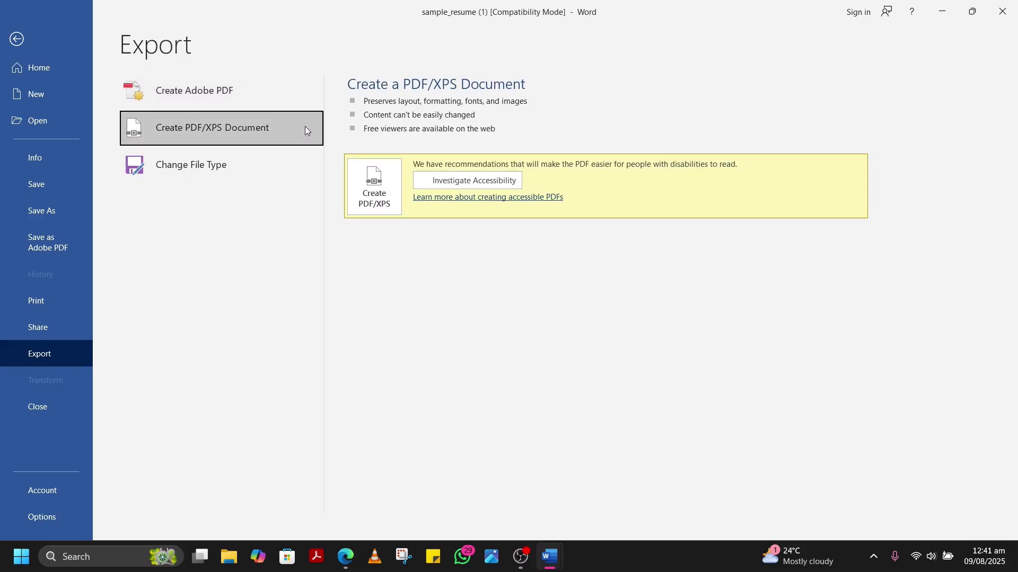
click(386, 184)
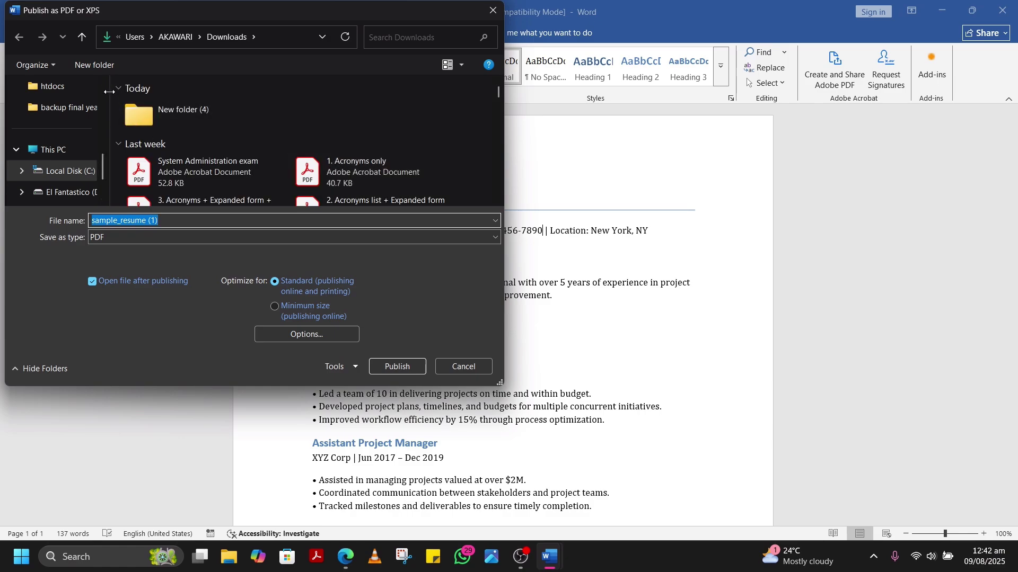
scroll(106, 92, up, 5)
scroll(106, 91, up, 3)
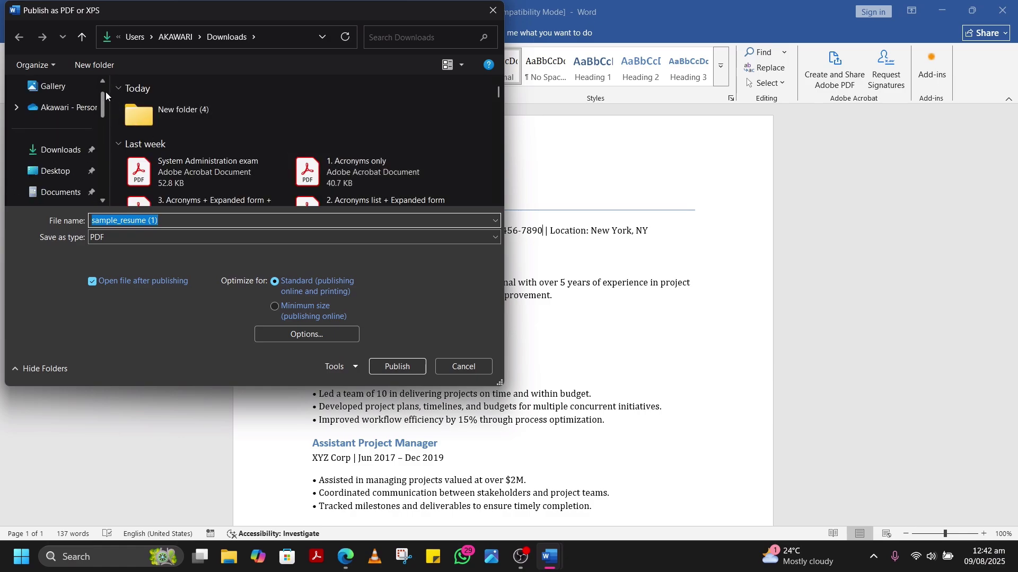
click(69, 172)
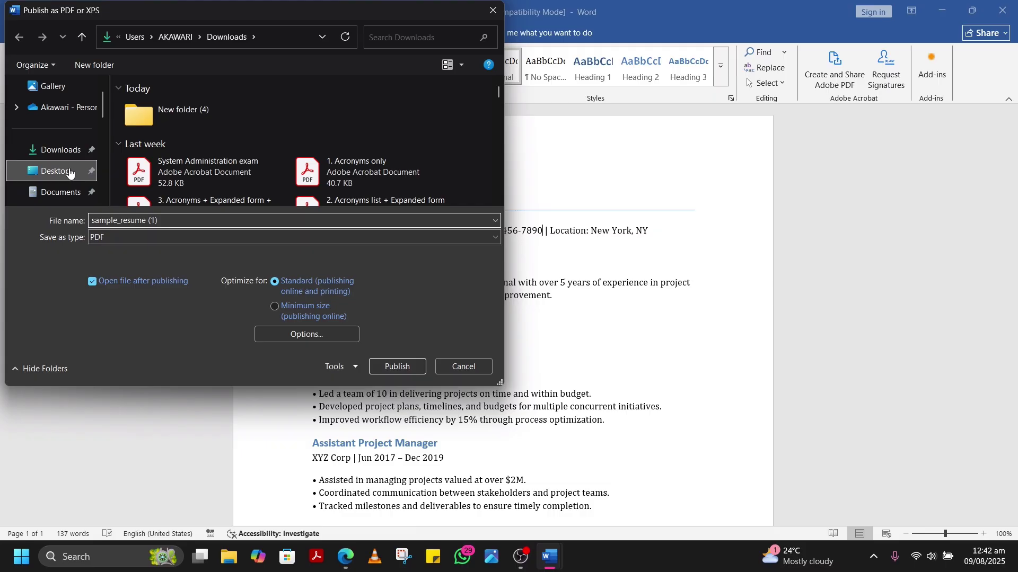
click(178, 220)
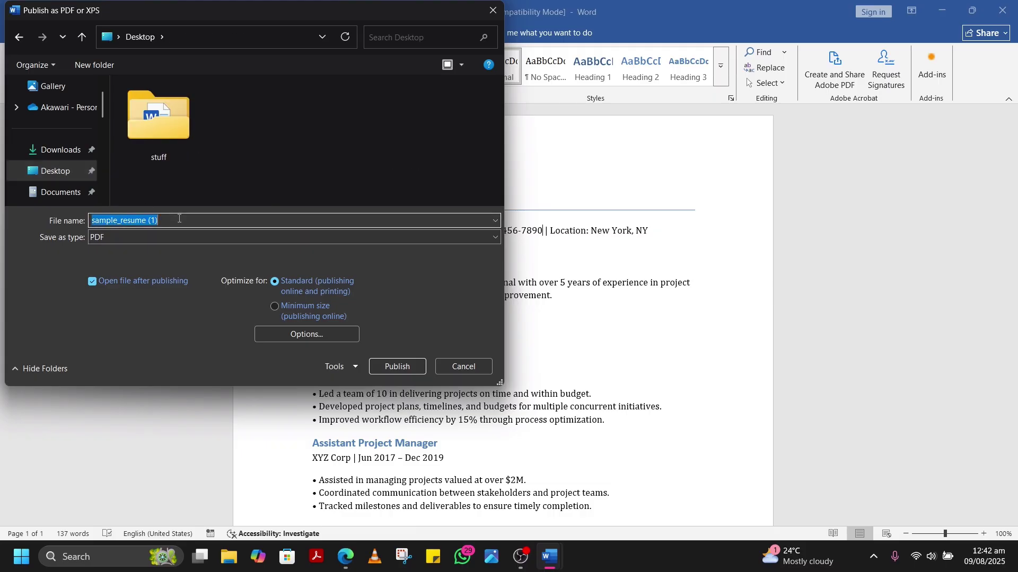
click(411, 368)
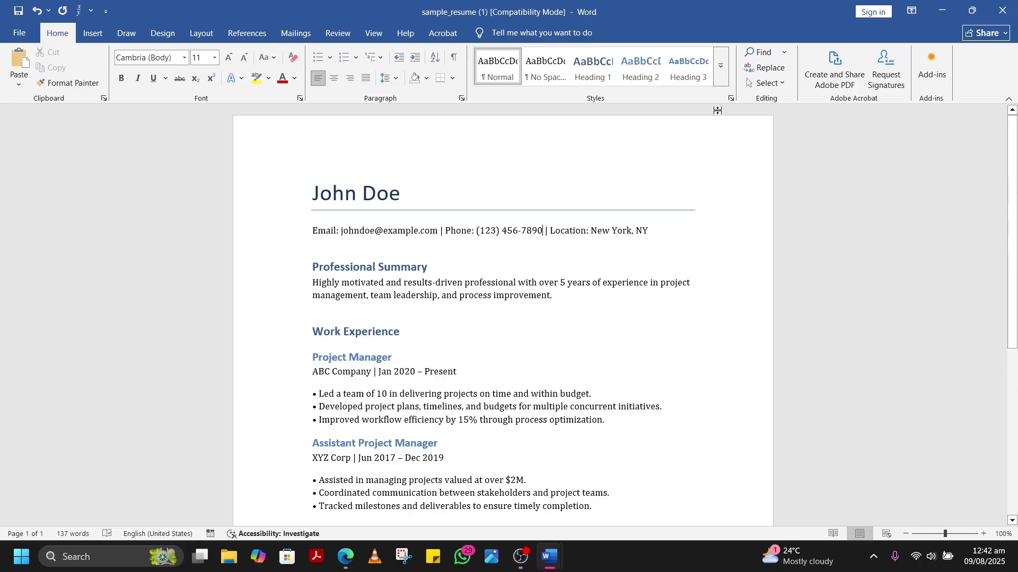
- Open the exported sample_resume (1) PDF from the desktop and follow its University of Tech4Us Certificate link to test it
key(super+d)
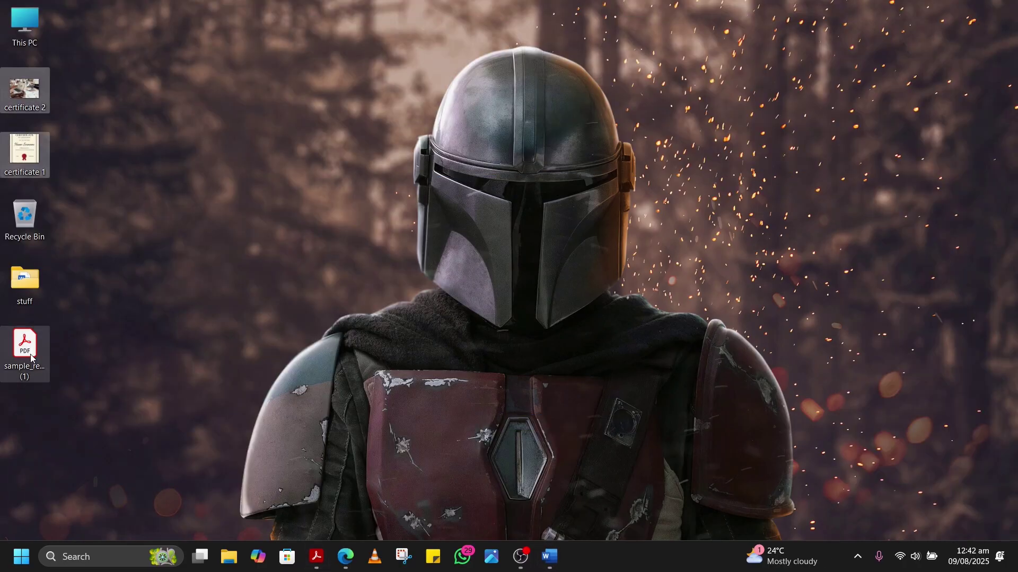
click(30, 358)
double_click(30, 357)
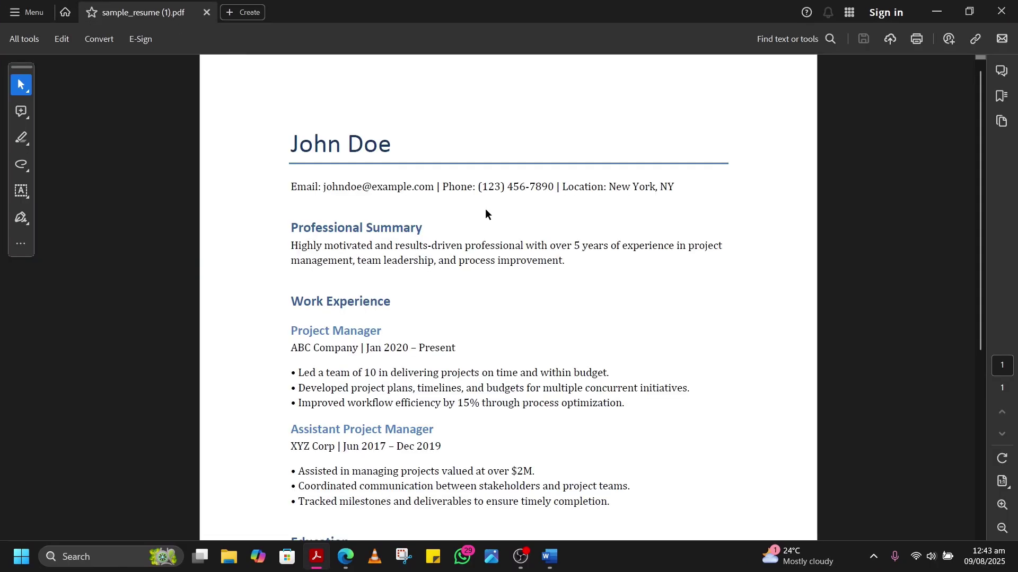
scroll(485, 208, down, 5)
scroll(525, 292, down, 1)
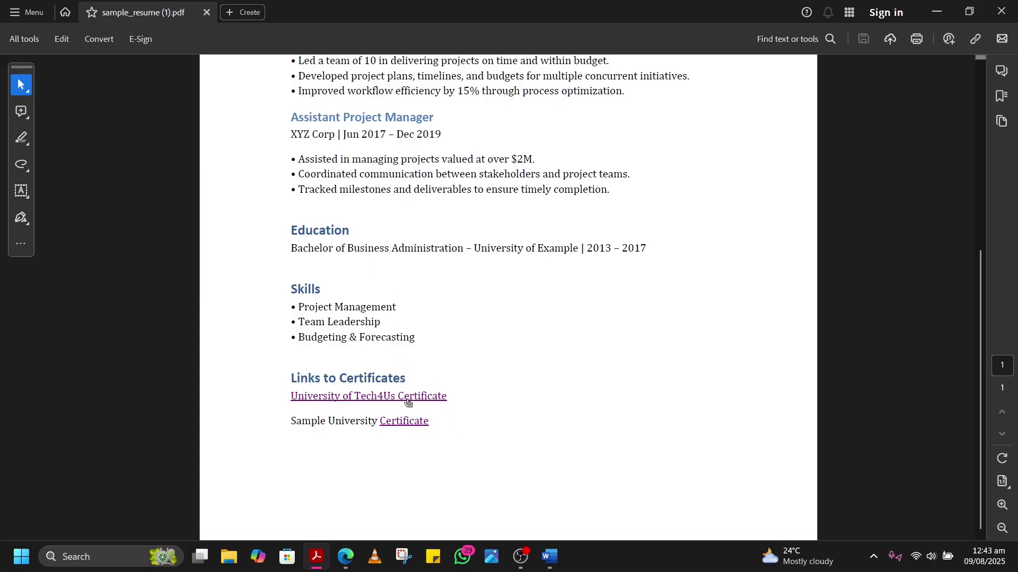
click(428, 399)
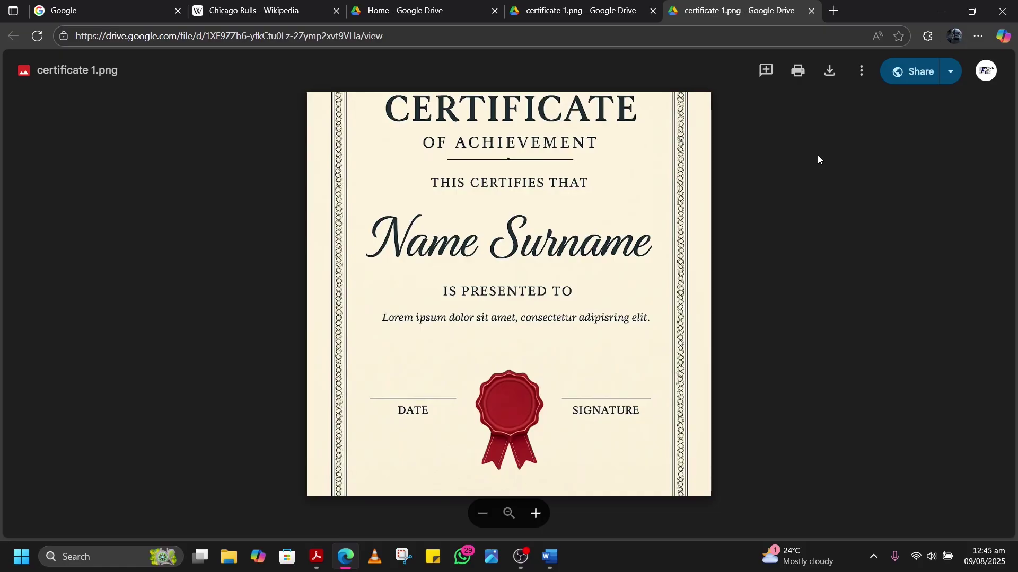
- Go to smallpdf.com in the browser and open its full list of tools, dismissing the Google sign-in prompt
click(637, 39)
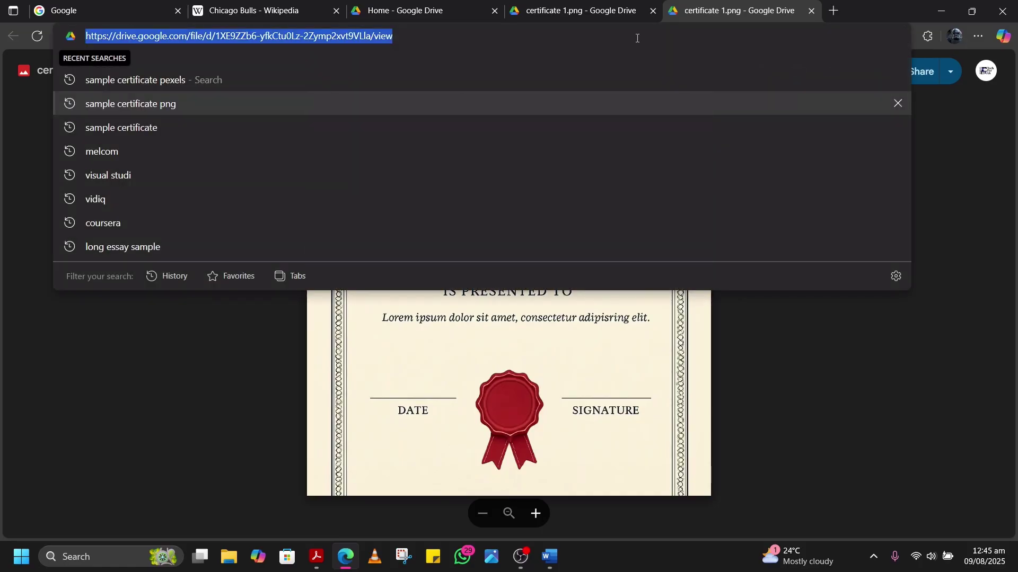
text(smallpdf)
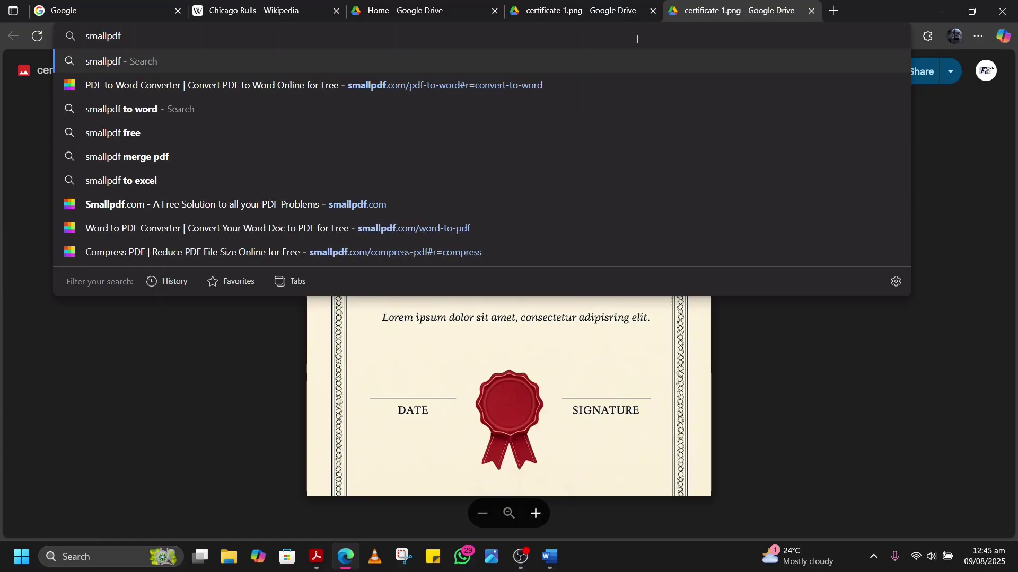
text(.com)
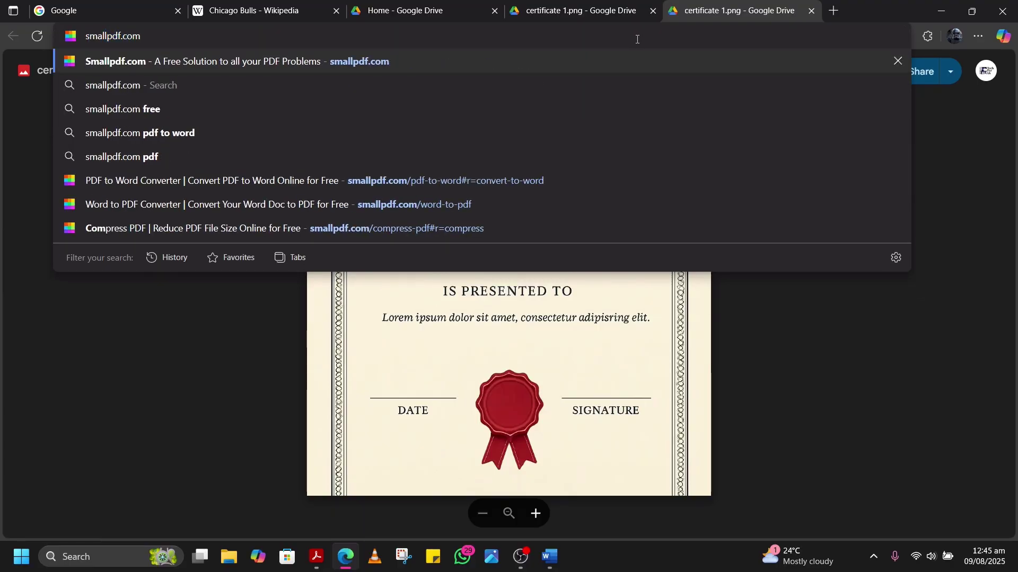
key(Return)
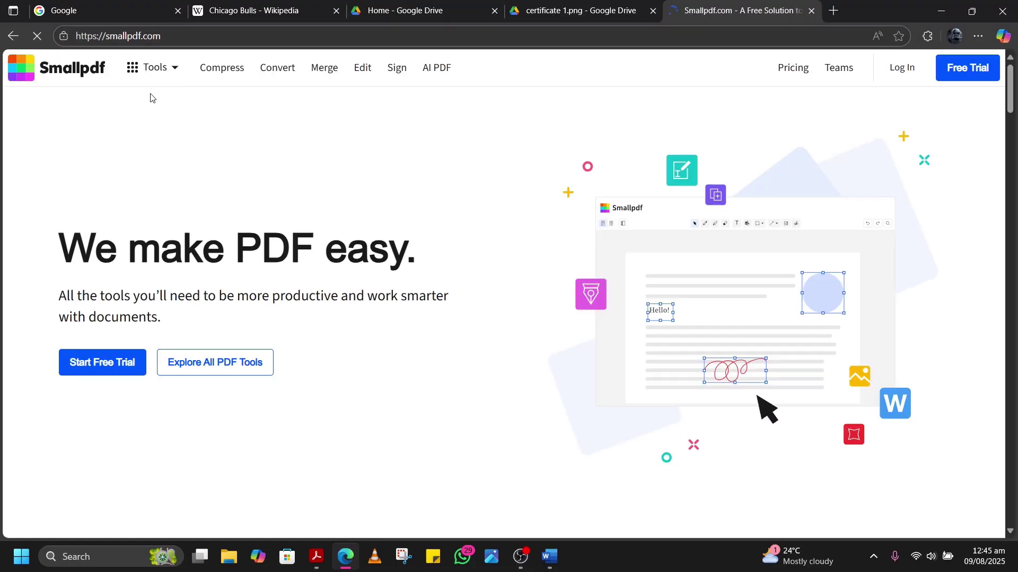
click(171, 66)
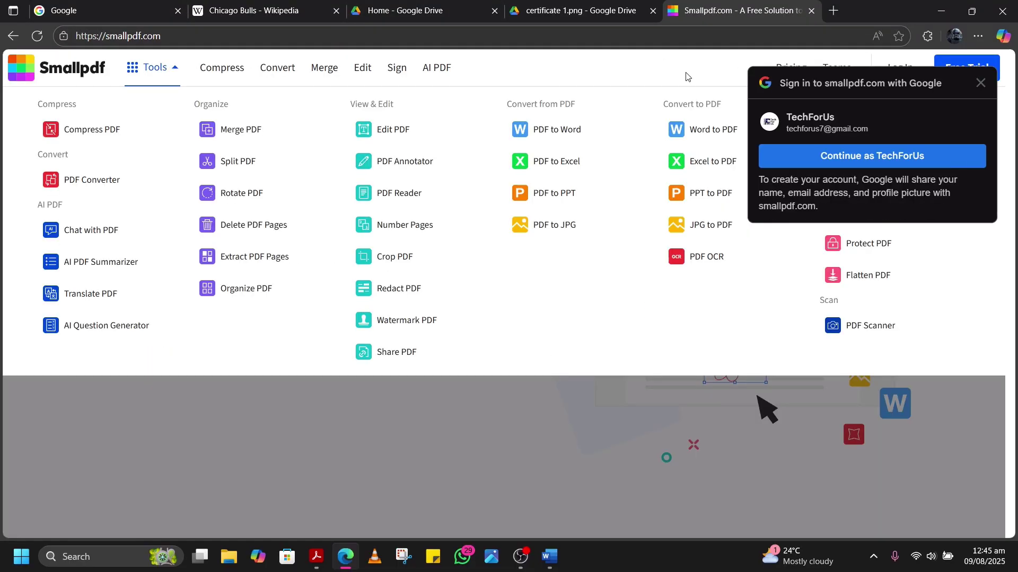
click(980, 83)
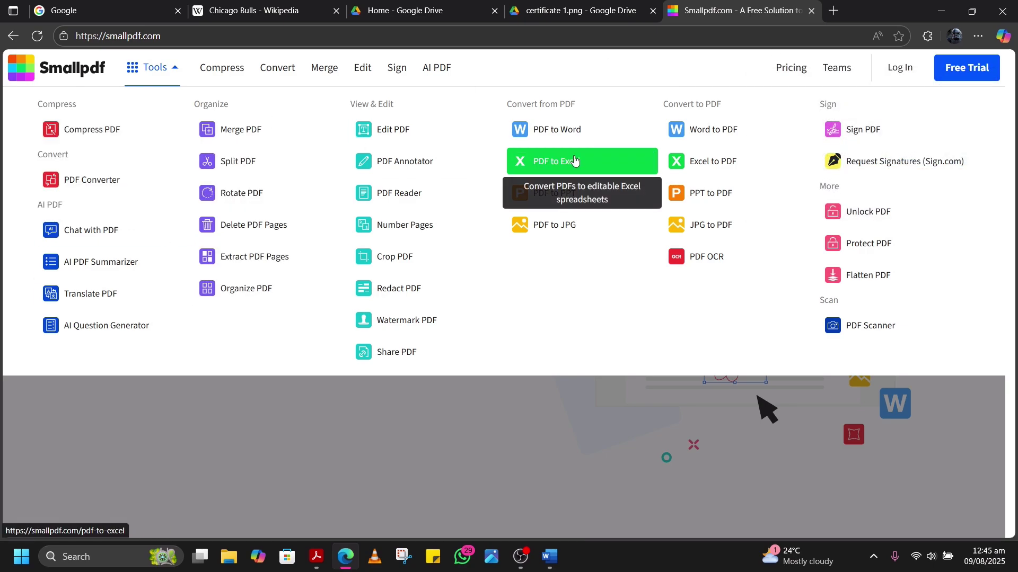
- Convert the sample resume Word document from the Desktop folder with Smallpdf's Word to PDF tool and download the resulting PDF
click(728, 132)
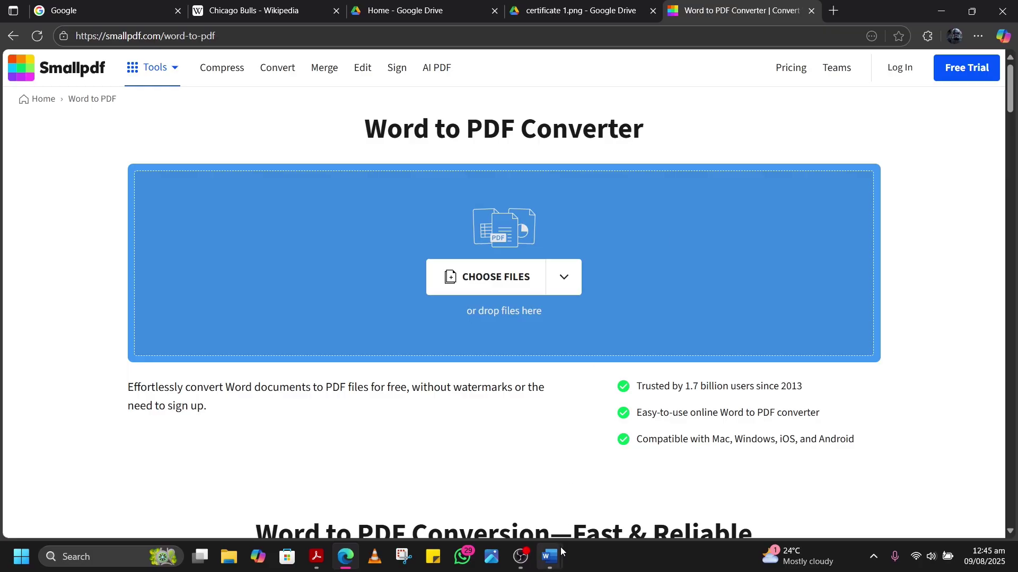
click(523, 277)
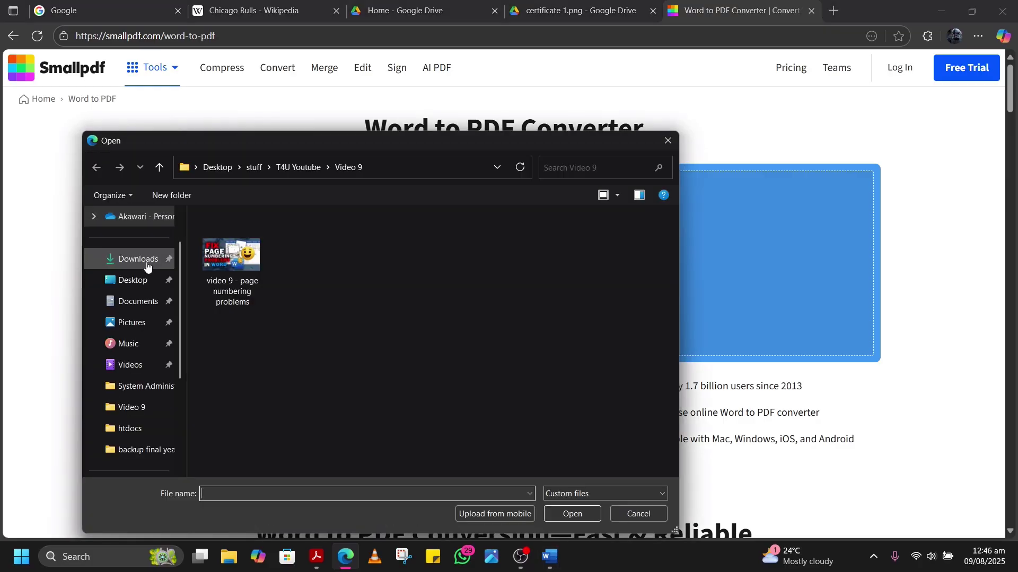
click(141, 284)
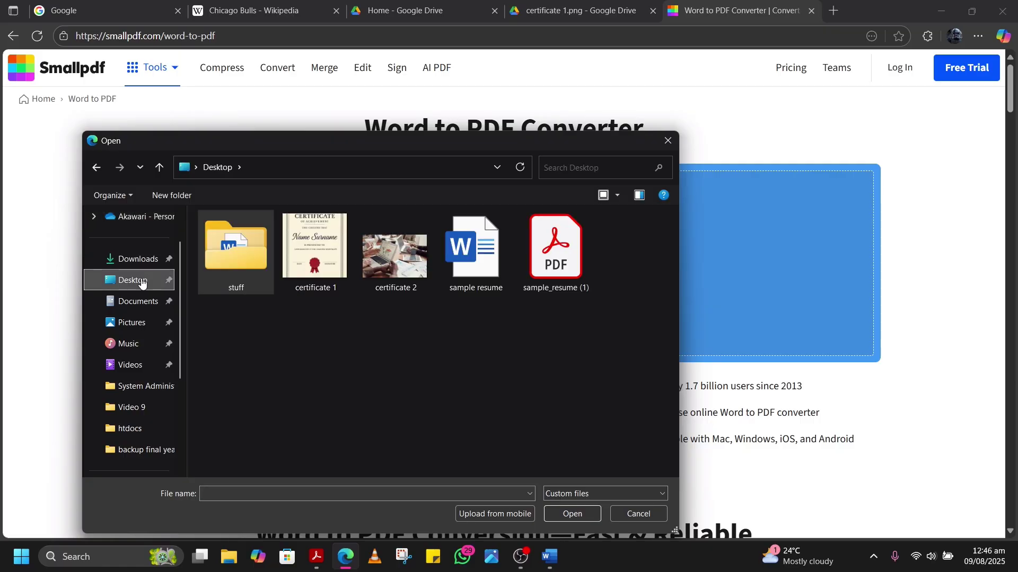
double_click(496, 288)
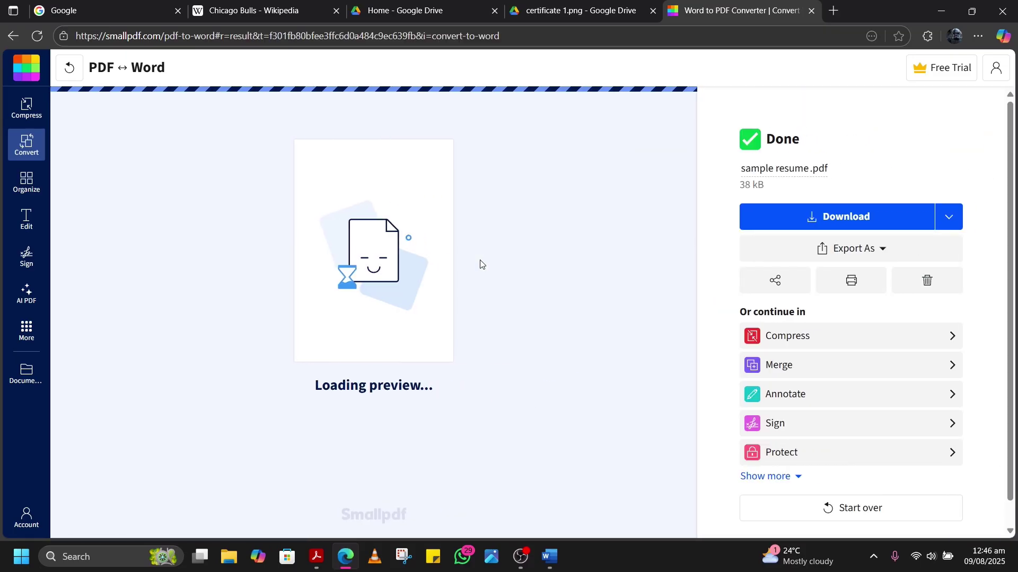
scroll(534, 189, down, 2)
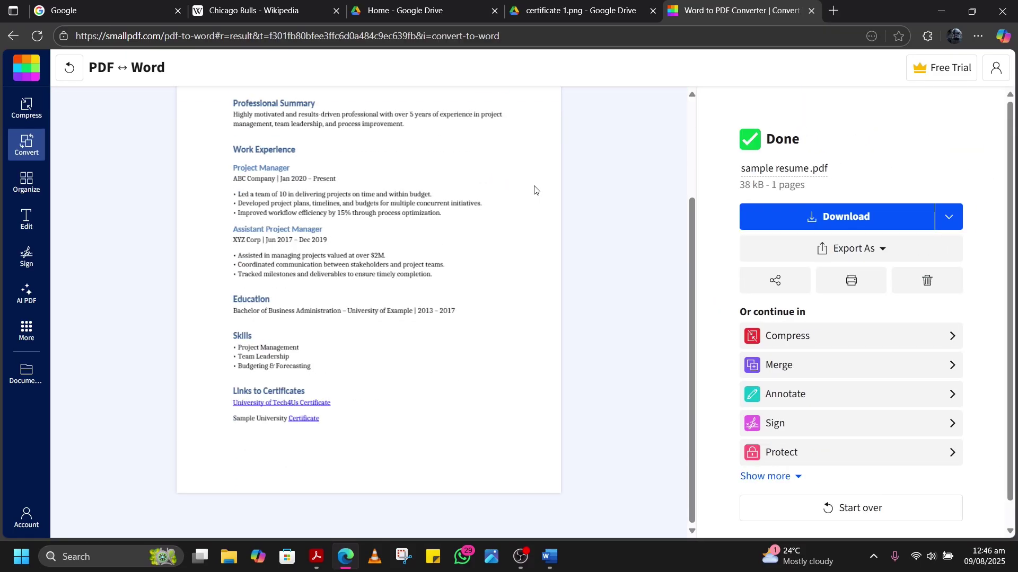
click(893, 225)
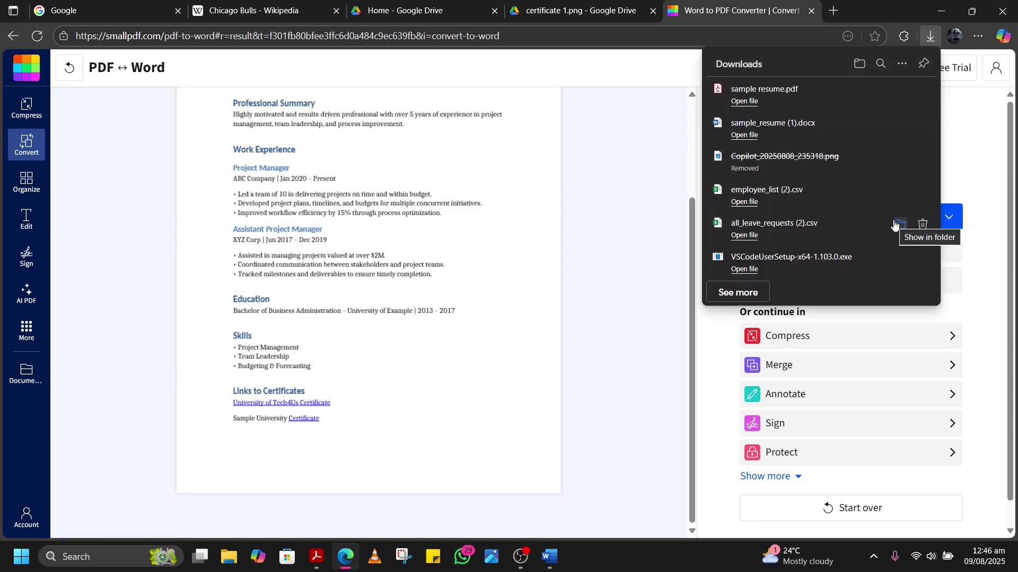
- Open the downloaded sample resume.pdf and follow the Certificate link on its Sample University line to test it
click(805, 98)
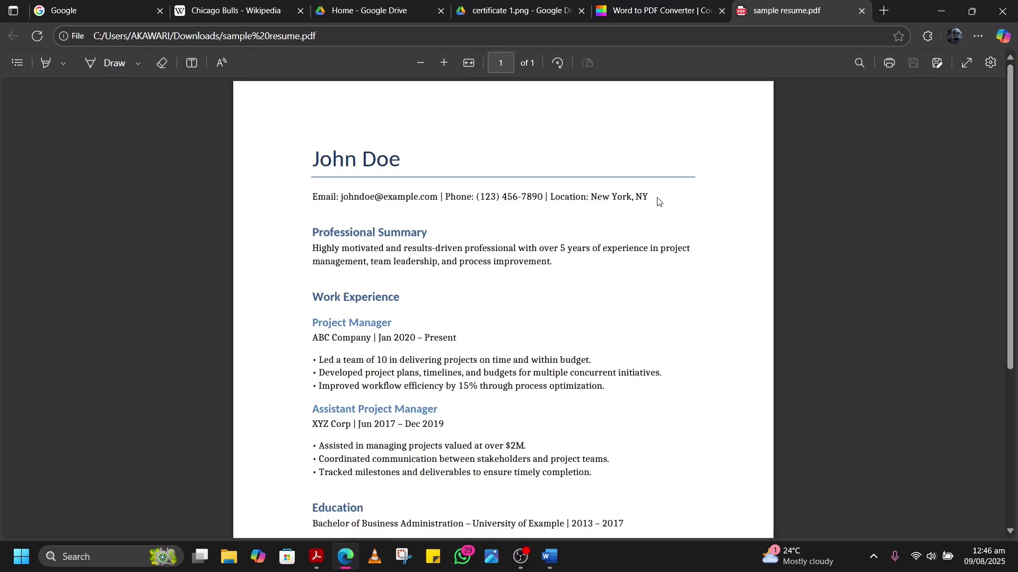
scroll(657, 200, down, 5)
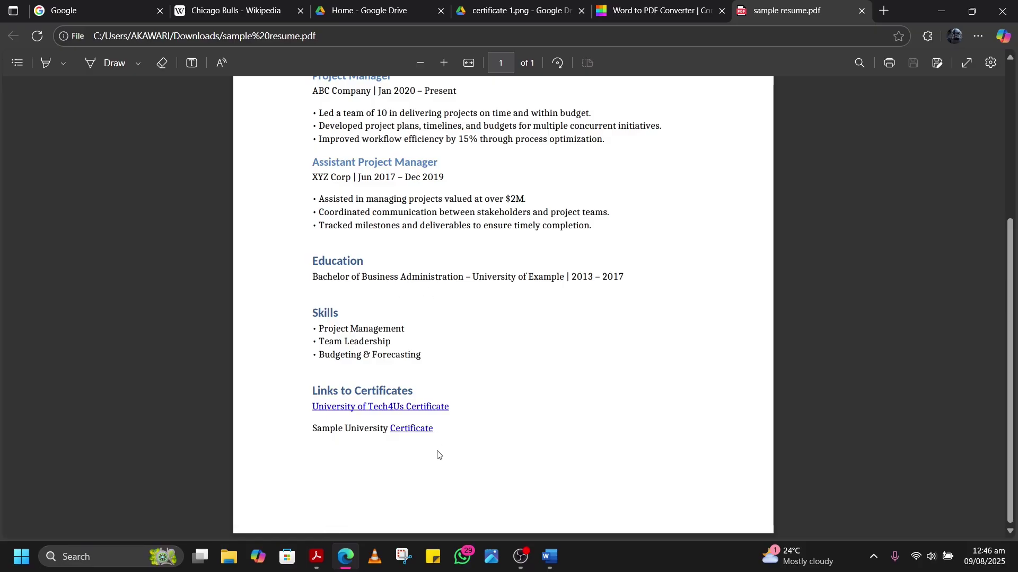
click(415, 432)
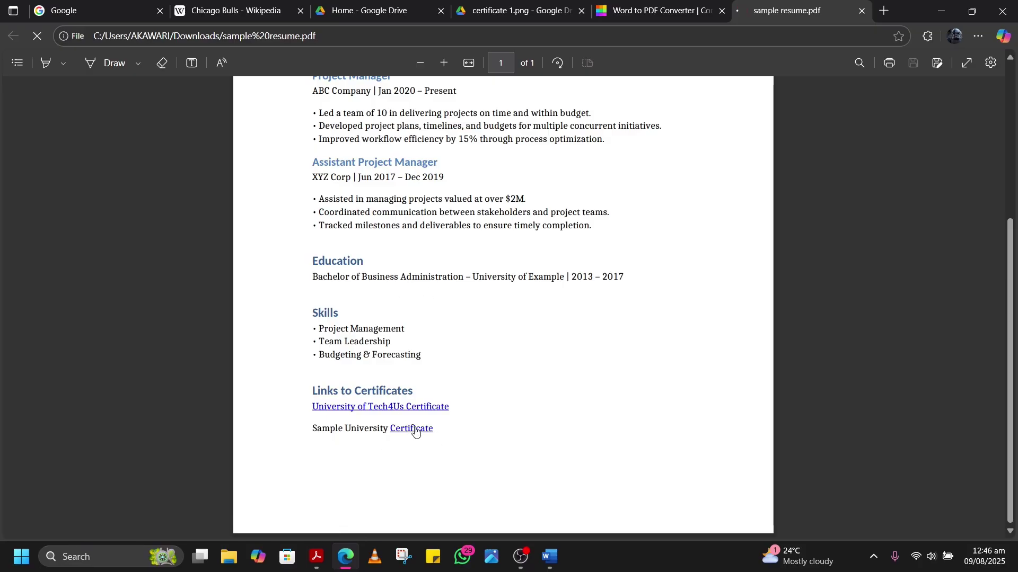